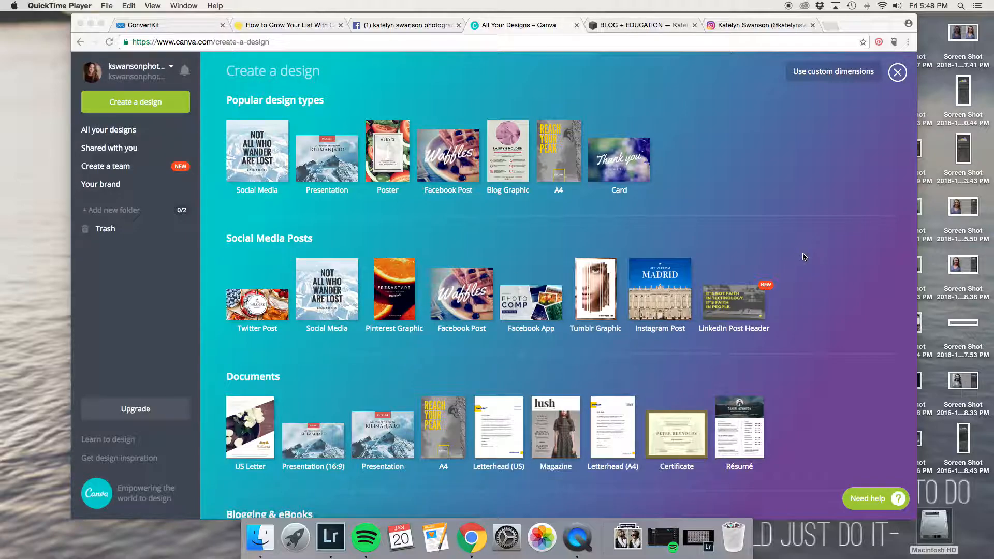
- Look through the available design types, from social media posts and documents to marketing materials, headers and events
scroll(804, 257, "down", 4)
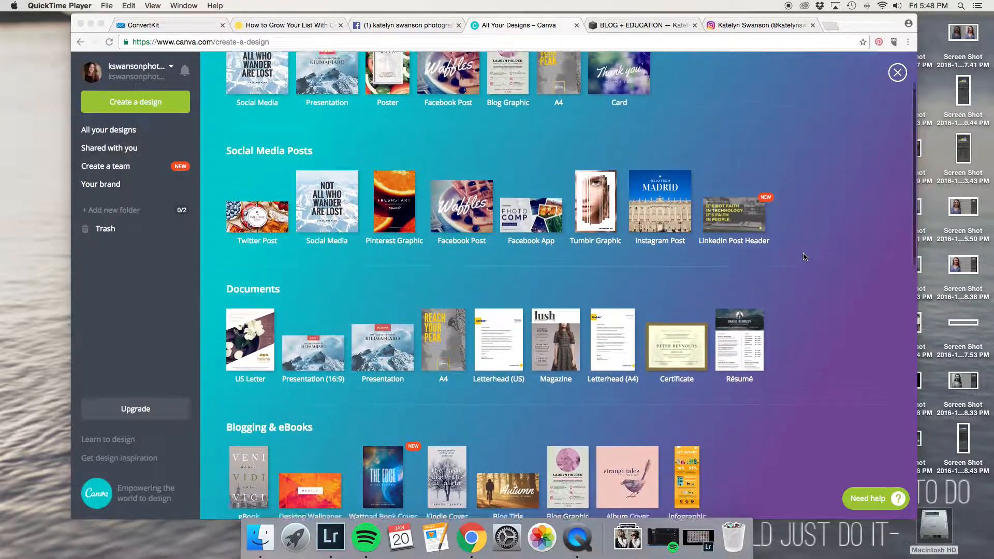
scroll(805, 257, "up", 3)
scroll(804, 257, "down", 3)
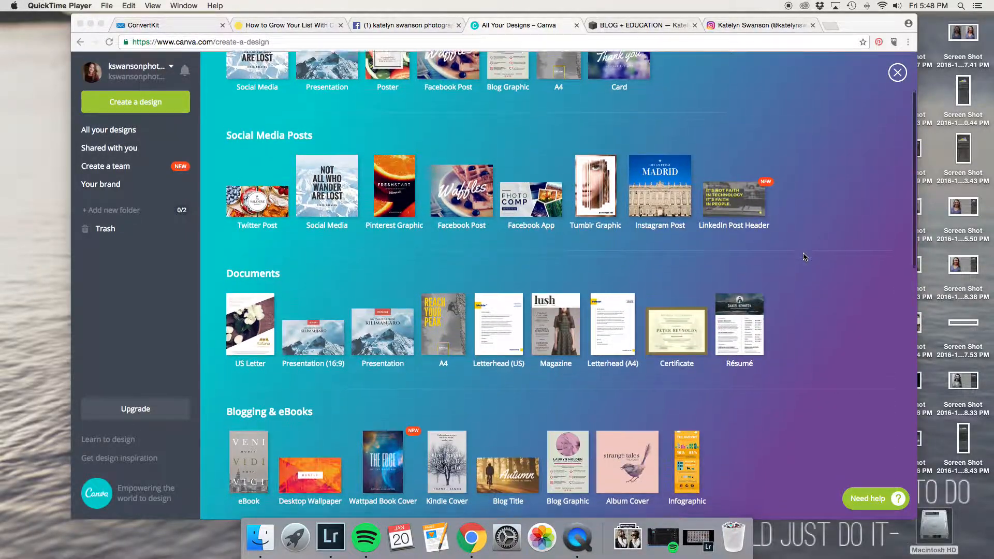
scroll(805, 257, "down", 2)
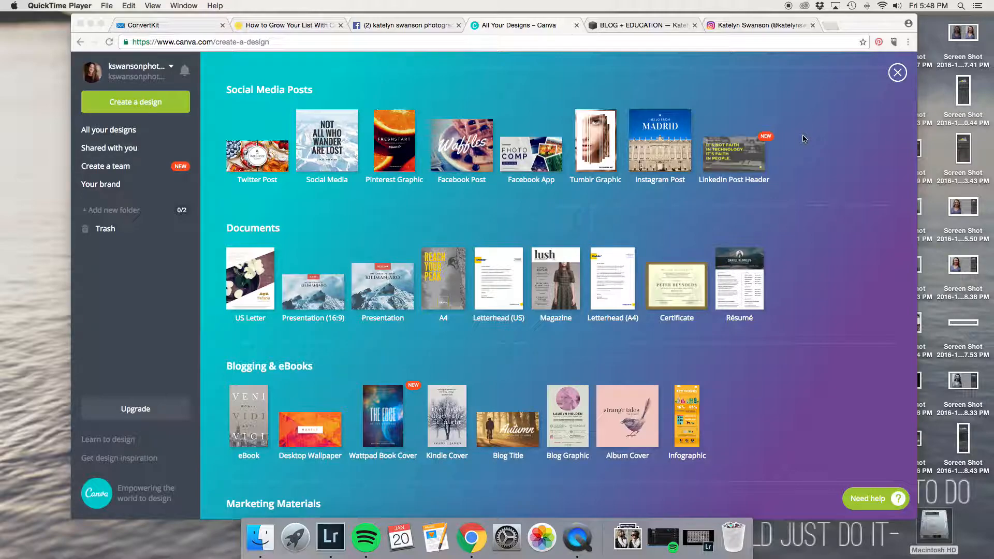
scroll(804, 138, "up", 1)
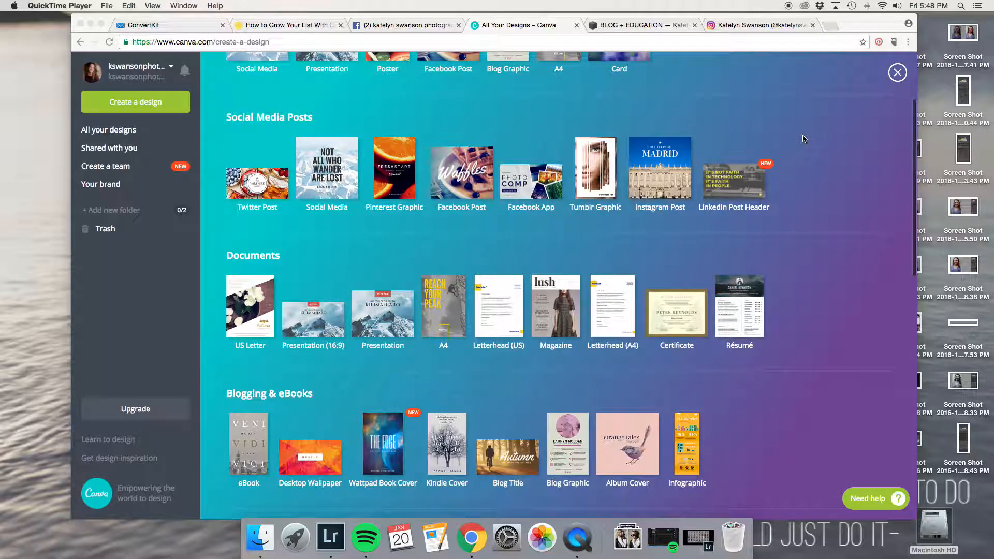
scroll(804, 139, "up", 1)
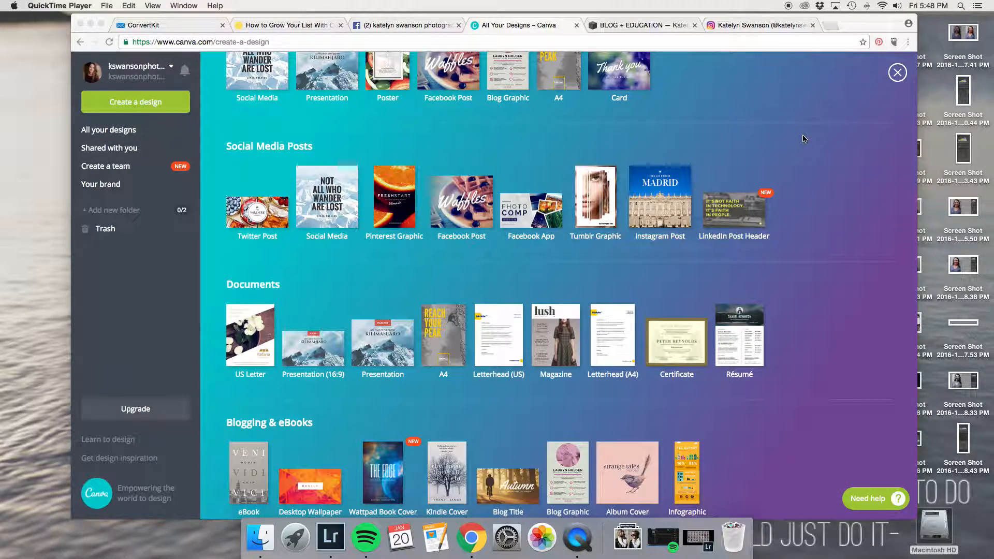
scroll(804, 139, "up", 3)
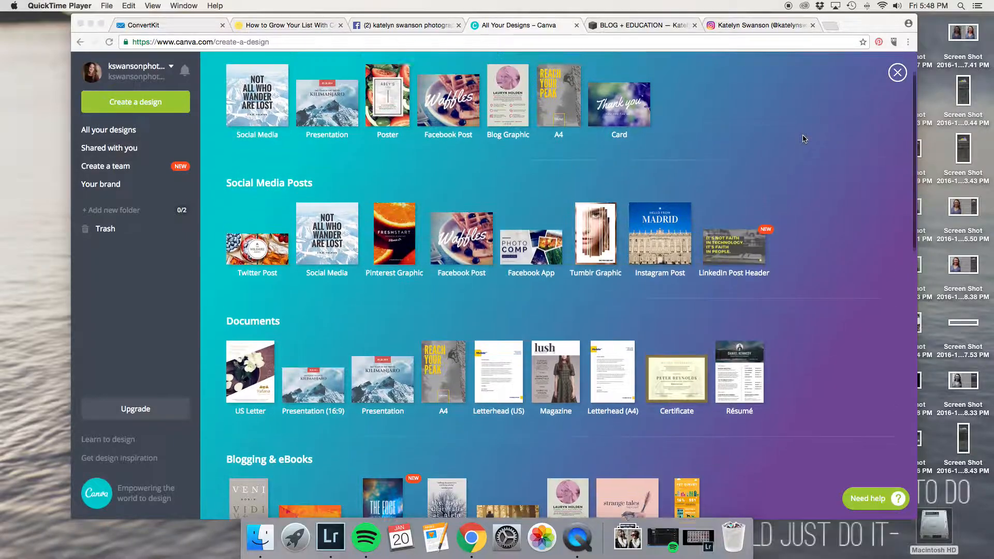
scroll(803, 139, "down", 5)
scroll(804, 139, "down", 4)
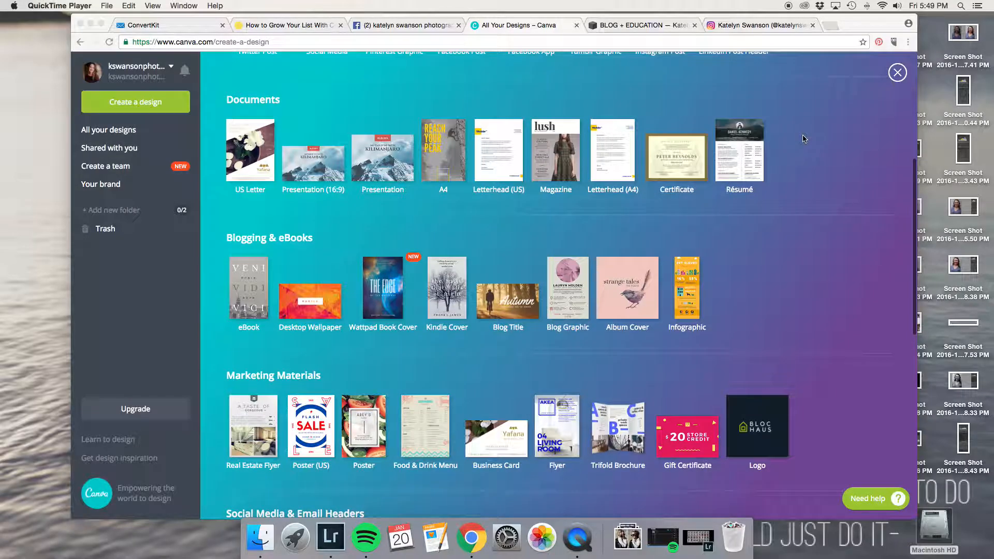
scroll(804, 139, "down", 4)
scroll(804, 139, "down", 5)
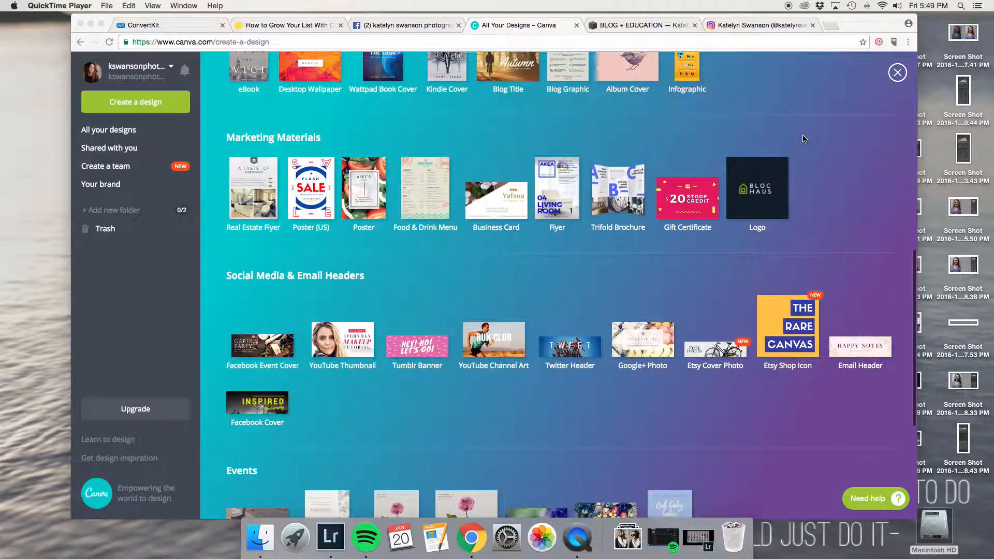
scroll(804, 139, "down", 2)
scroll(803, 139, "up", 15)
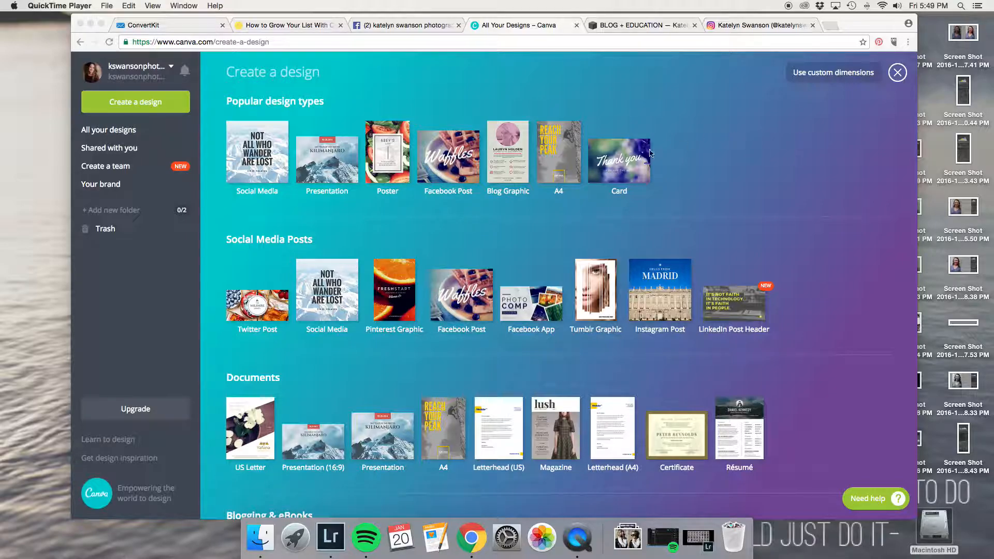
- Create a new Card design from the popular design types
scroll(629, 174, "down", 1)
scroll(631, 176, "up", 1)
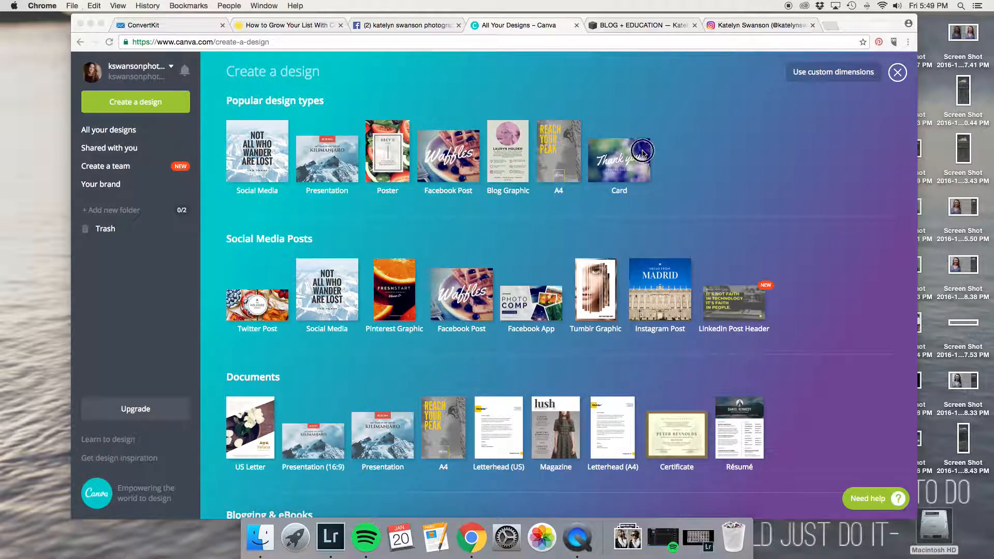
left_click(642, 154)
left_click(631, 155)
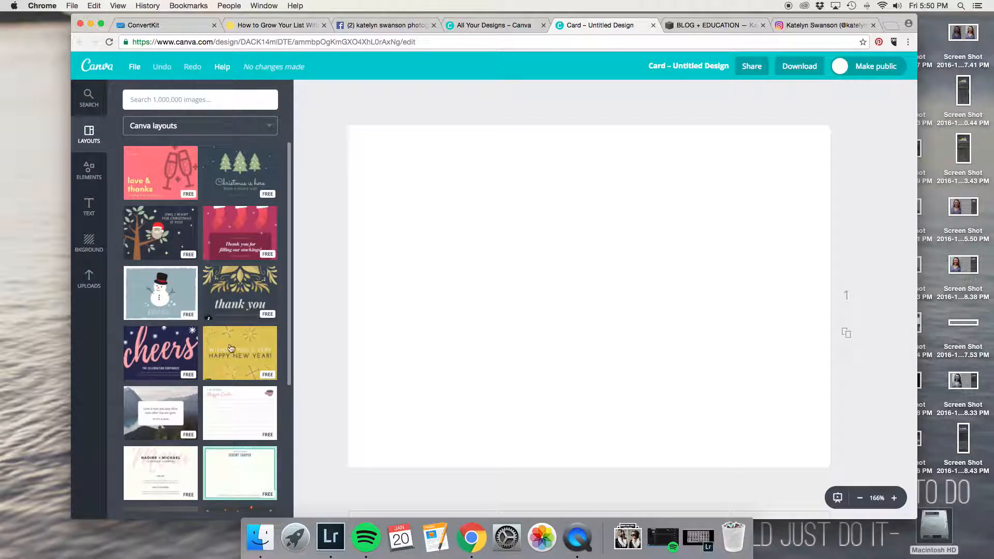
- Browse the Canva card layouts and apply the free coral one reading "I'm much more me when I'm with you." beside a teacup photo
scroll(226, 393, "down", 1)
scroll(226, 392, "down", 5)
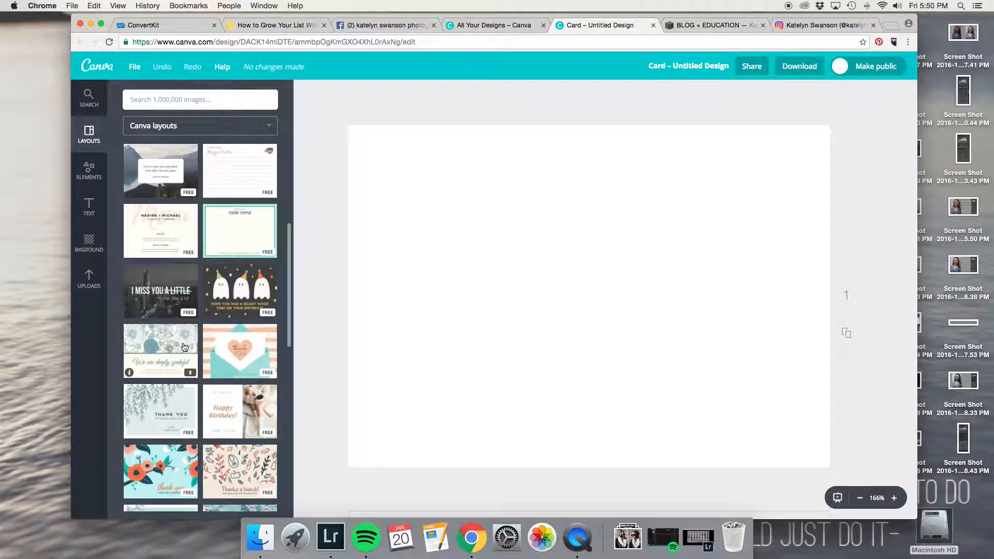
scroll(184, 344, "up", 1)
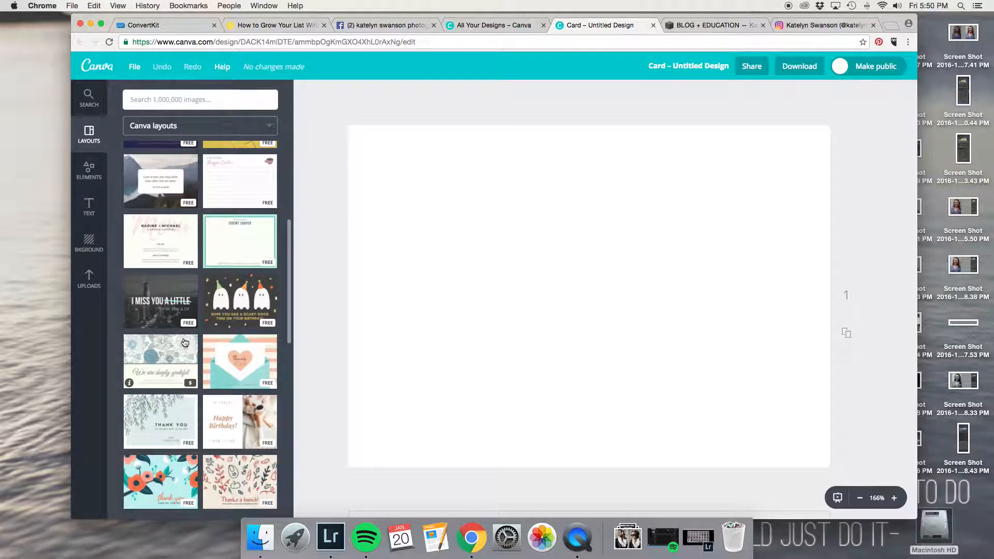
scroll(185, 342, "up", 4)
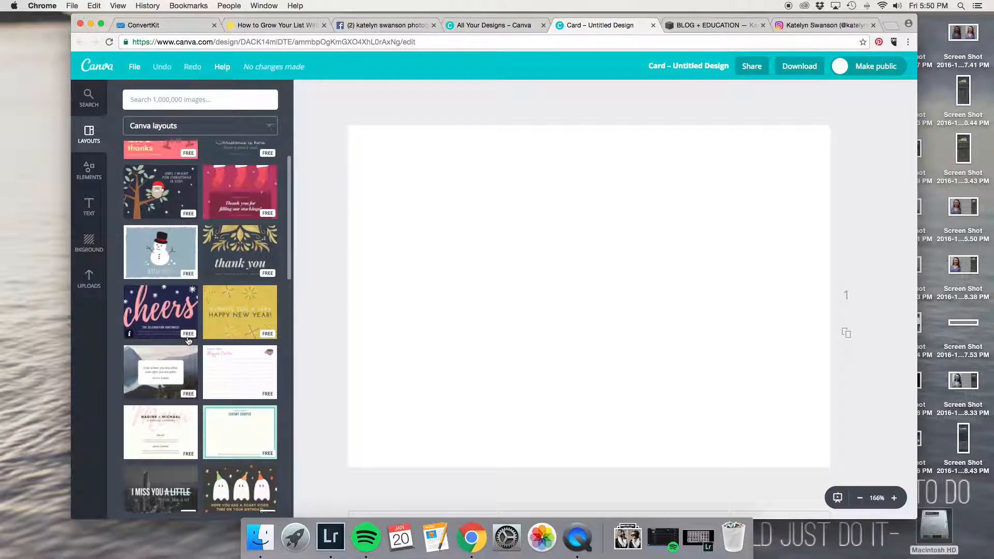
scroll(189, 341, "up", 1)
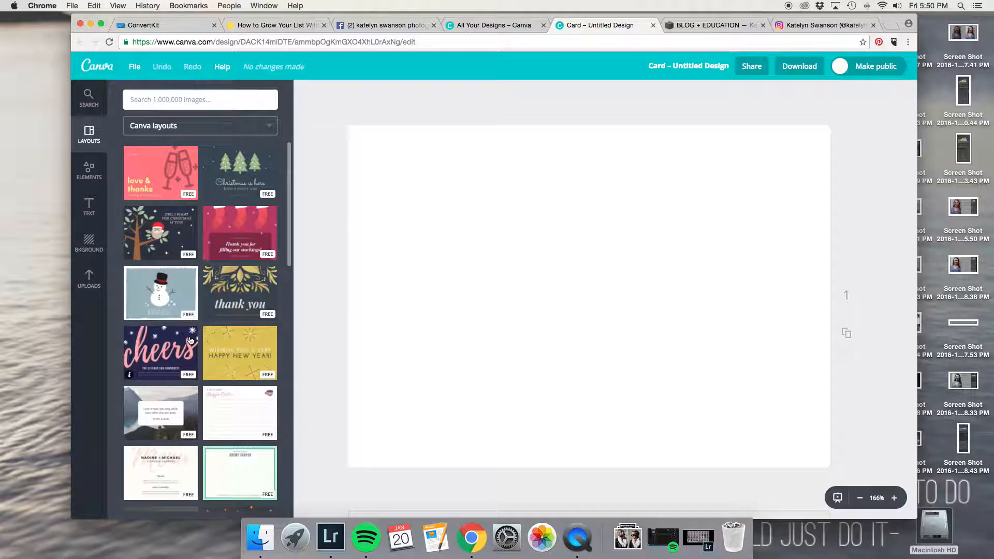
scroll(190, 340, "down", 2)
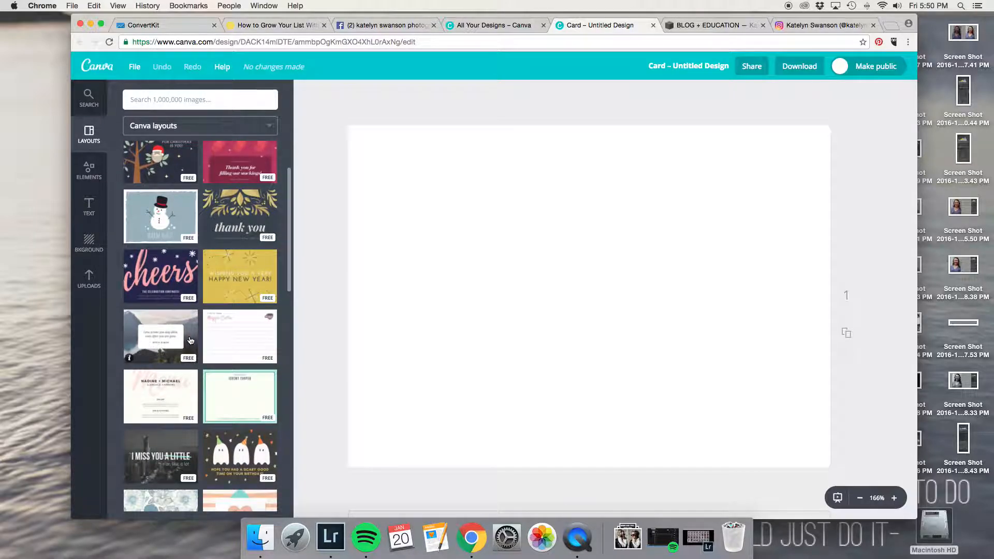
scroll(190, 341, "down", 3)
scroll(190, 340, "down", 4)
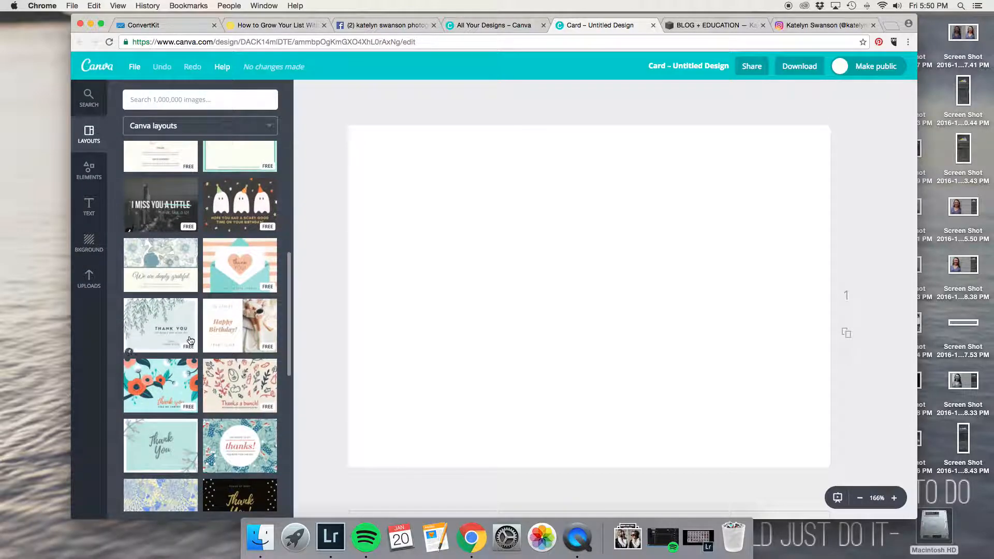
scroll(190, 340, "down", 2)
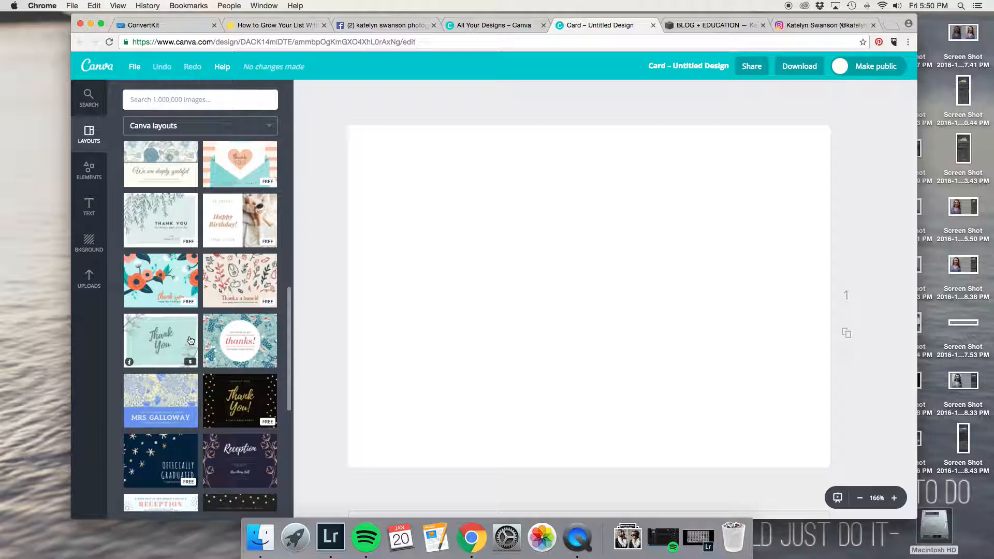
scroll(190, 341, "down", 4)
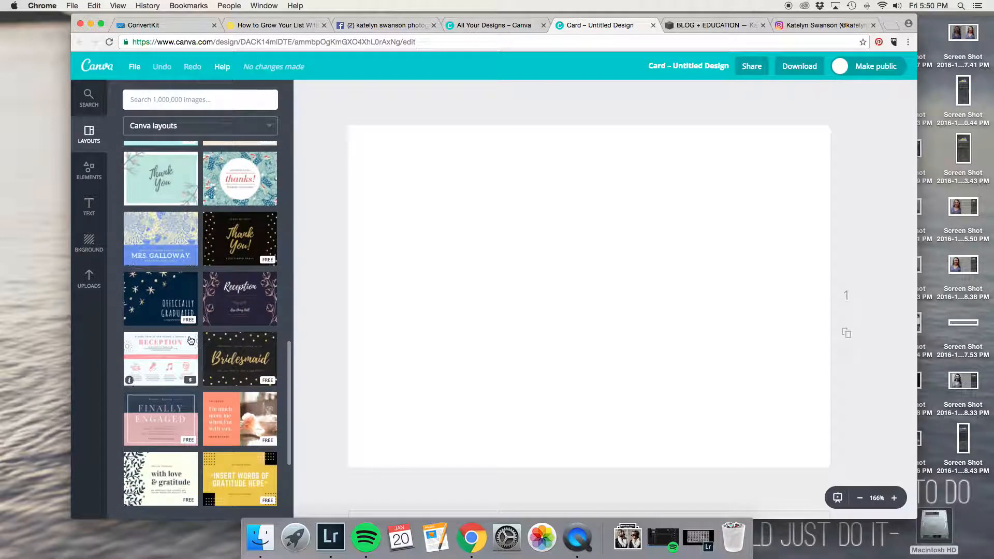
scroll(190, 341, "down", 3)
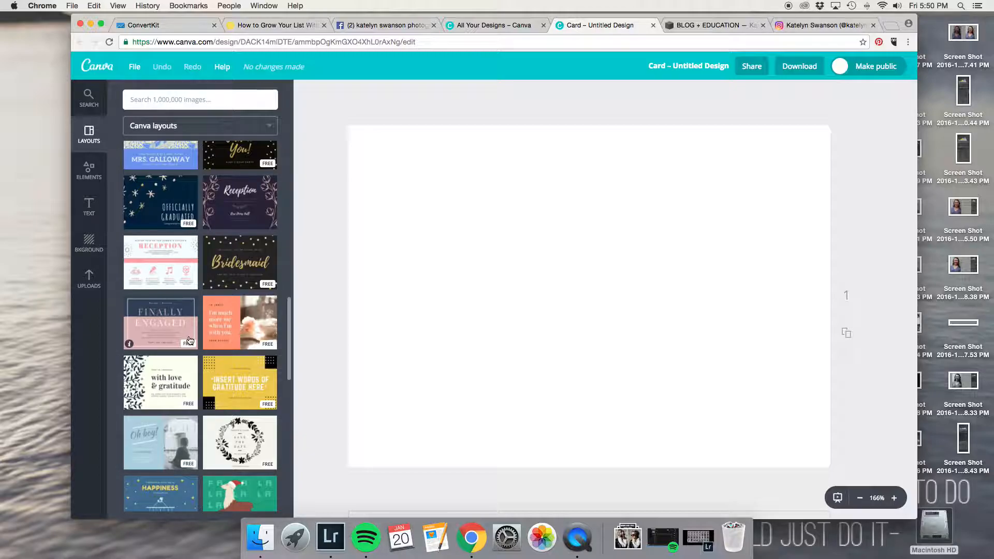
left_click(250, 327)
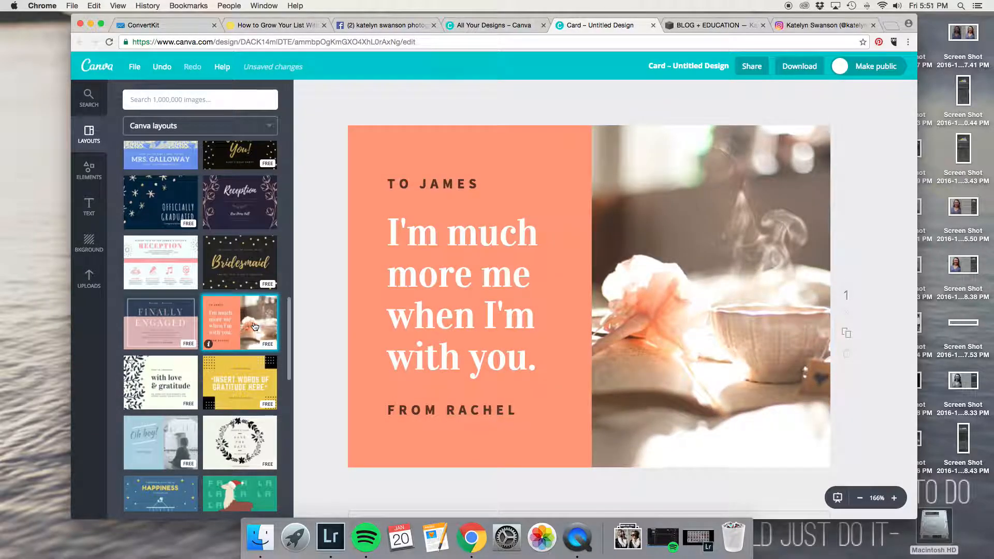
- Delete the teacup photo from the card as a whole element, including its image holder
left_click(653, 318)
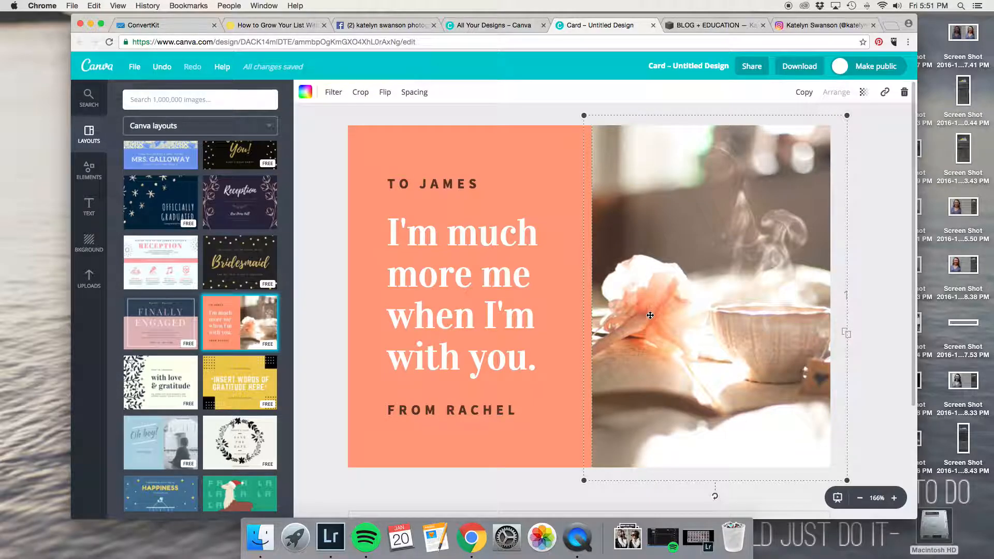
left_click(905, 94)
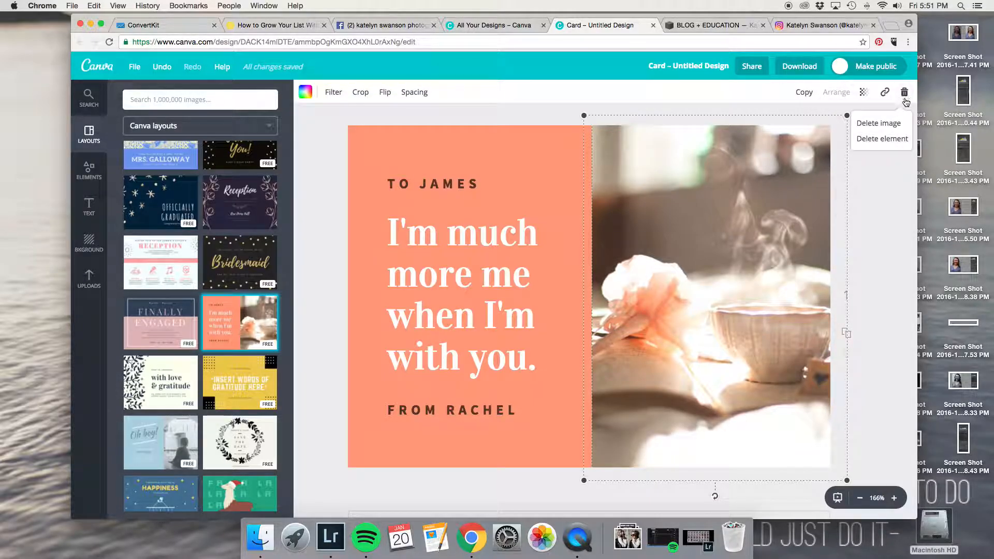
left_click(890, 139)
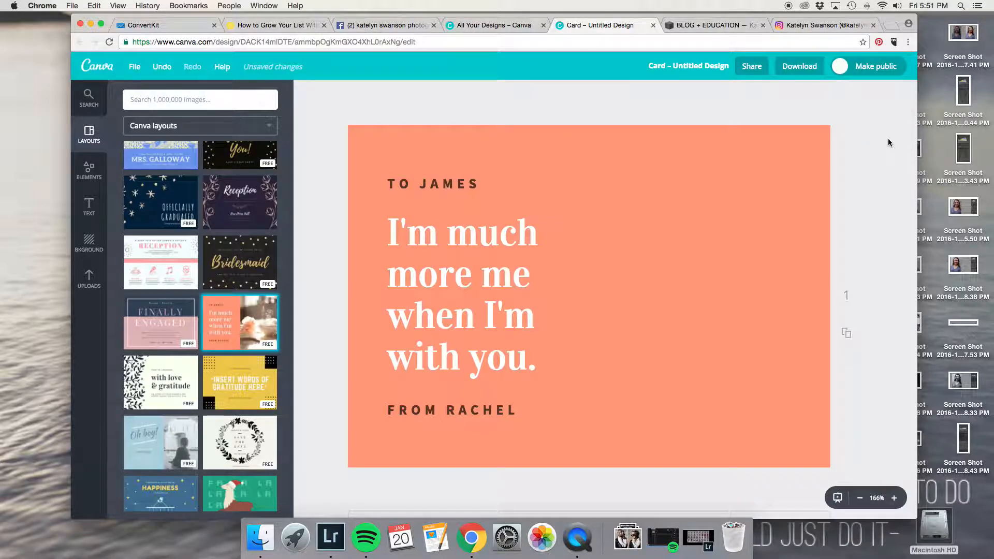
- Delete the quote, the recipient line and the sender line so that no text is left on the card
left_click(517, 226)
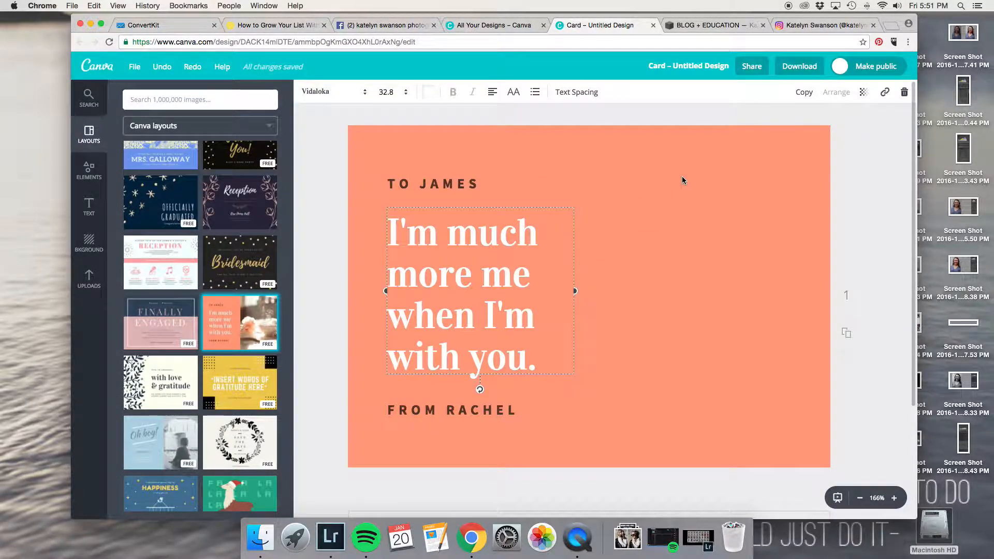
left_click(905, 95)
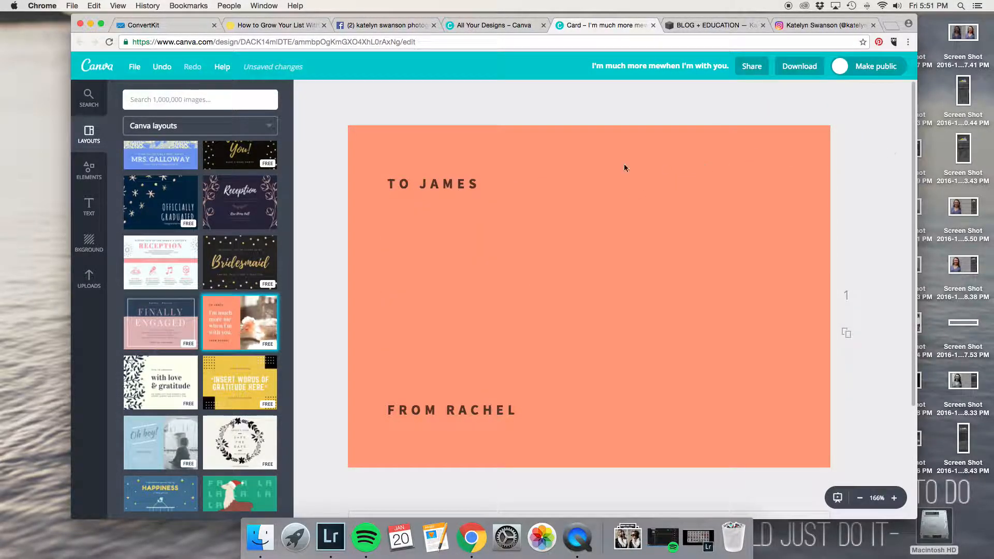
left_click(445, 177)
left_click(904, 94)
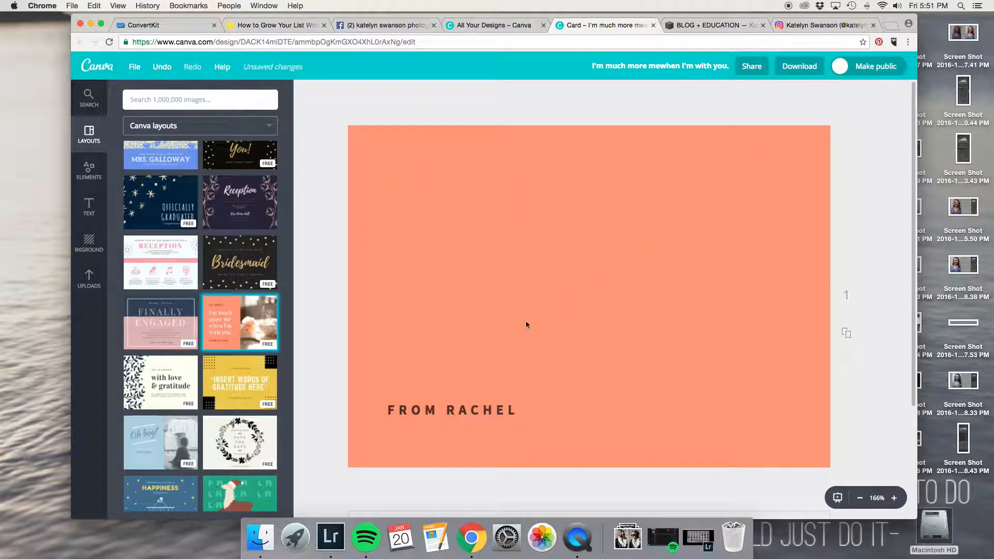
left_click(477, 421)
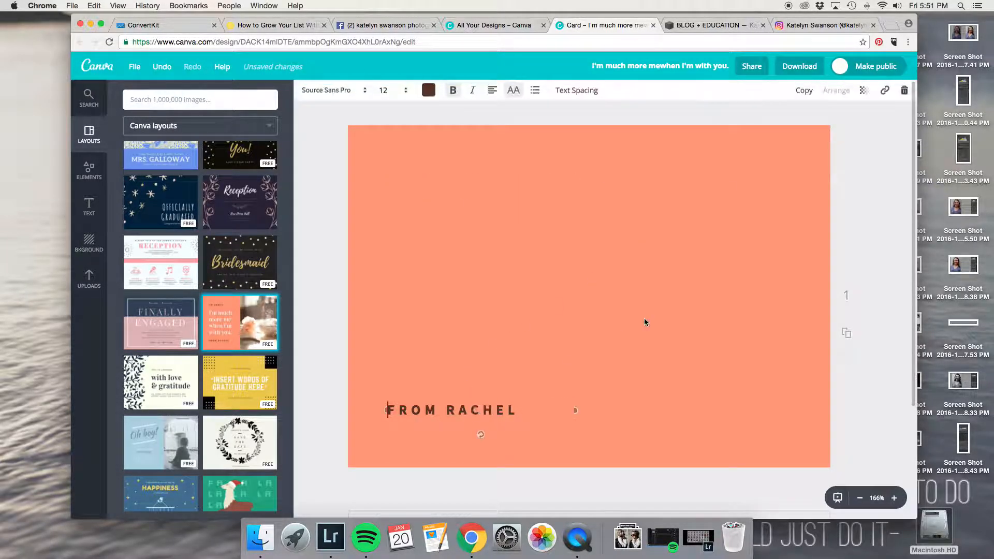
left_click(905, 94)
- Change the card's coral background to white using the default palette
left_click(764, 185)
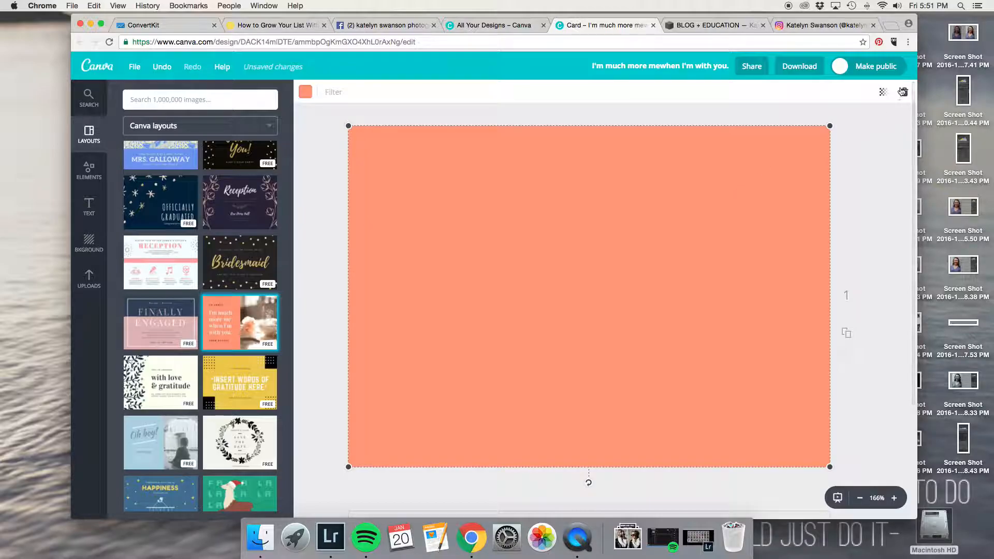
left_click(306, 94)
left_click(397, 236)
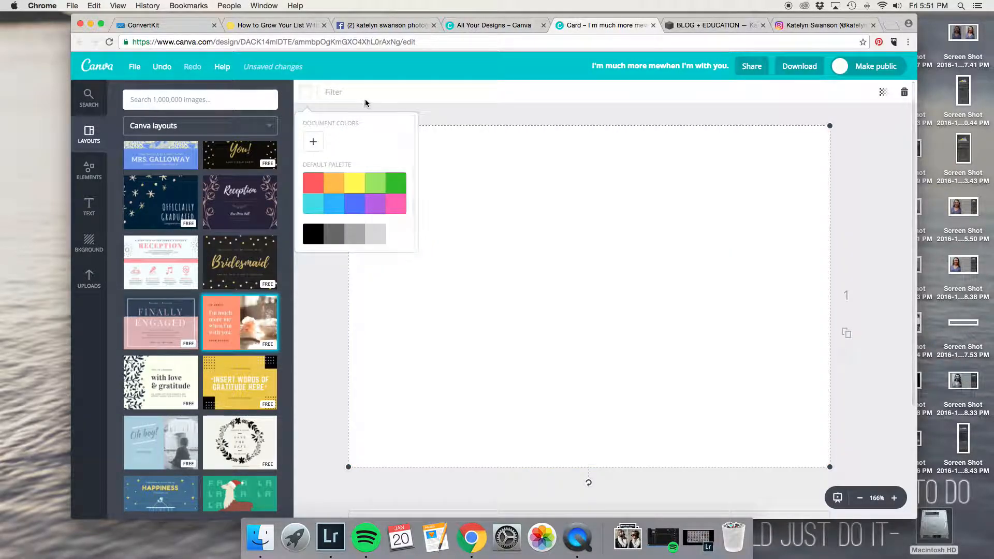
left_click(474, 114)
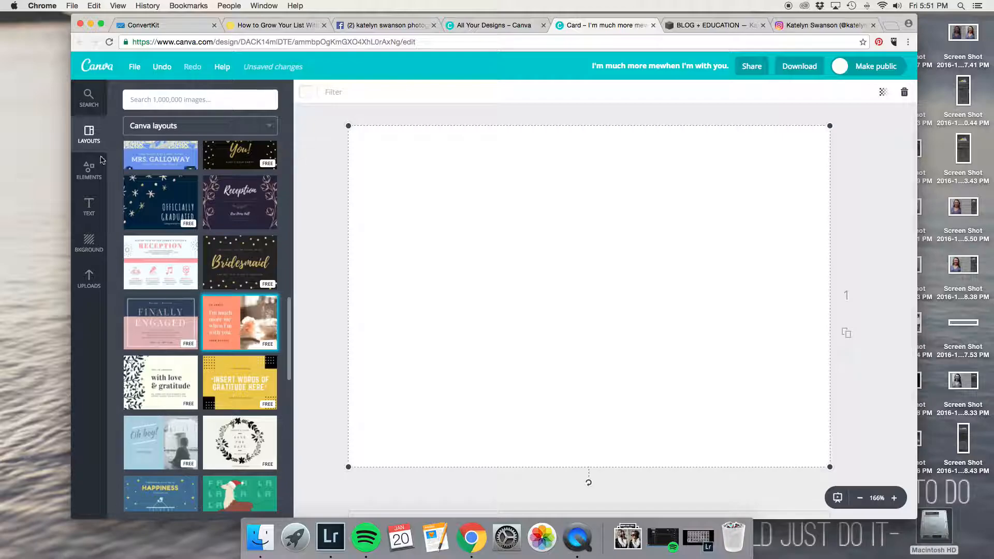
- Add the free landscape frame with a translucent yellow diagonal half to the blank card from the Frames elements
left_click(102, 179)
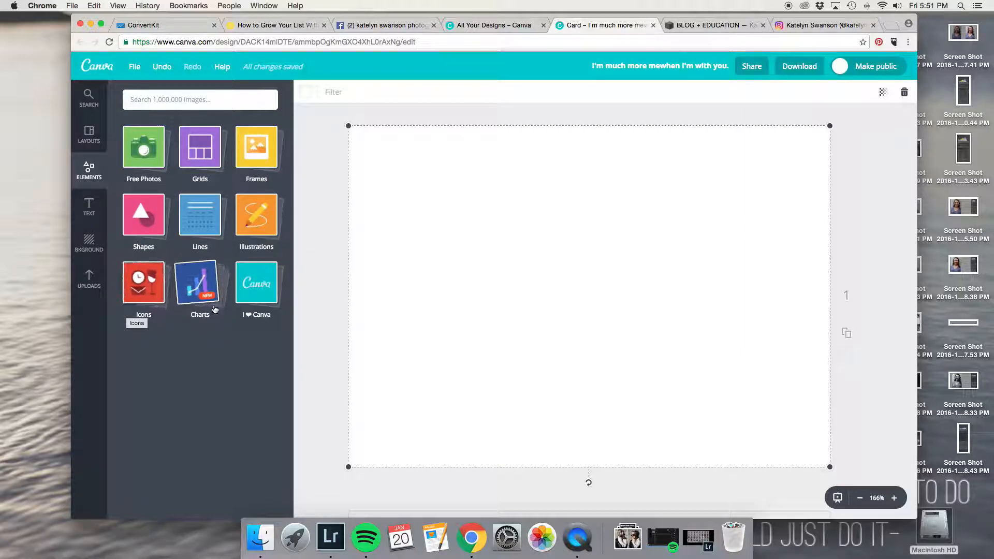
left_click(256, 160)
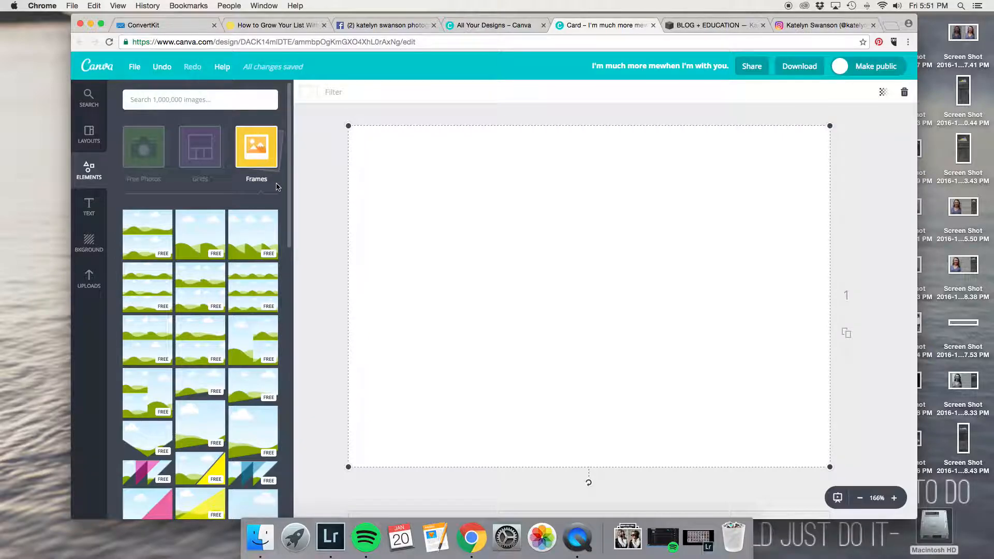
scroll(278, 187, "down", 3)
scroll(278, 188, "down", 2)
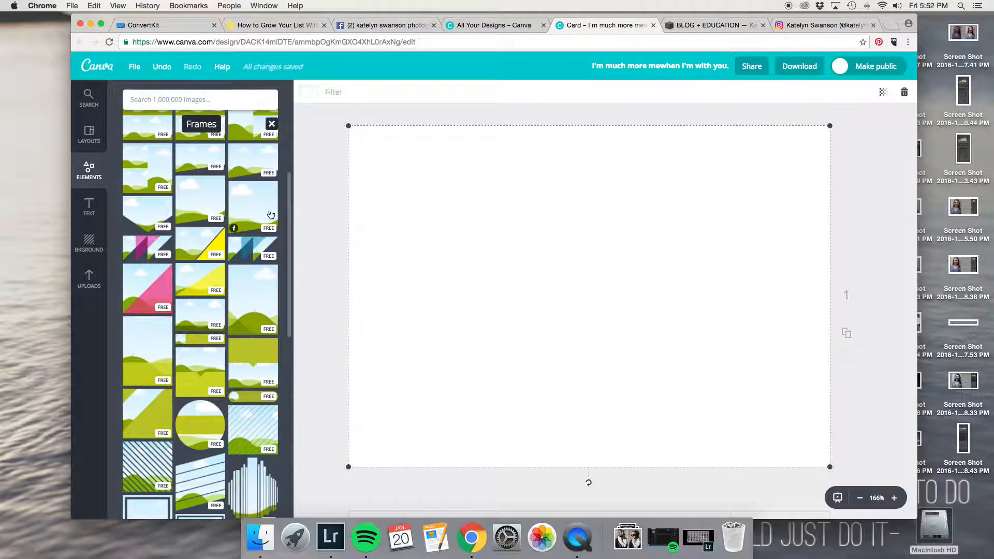
left_click(202, 286)
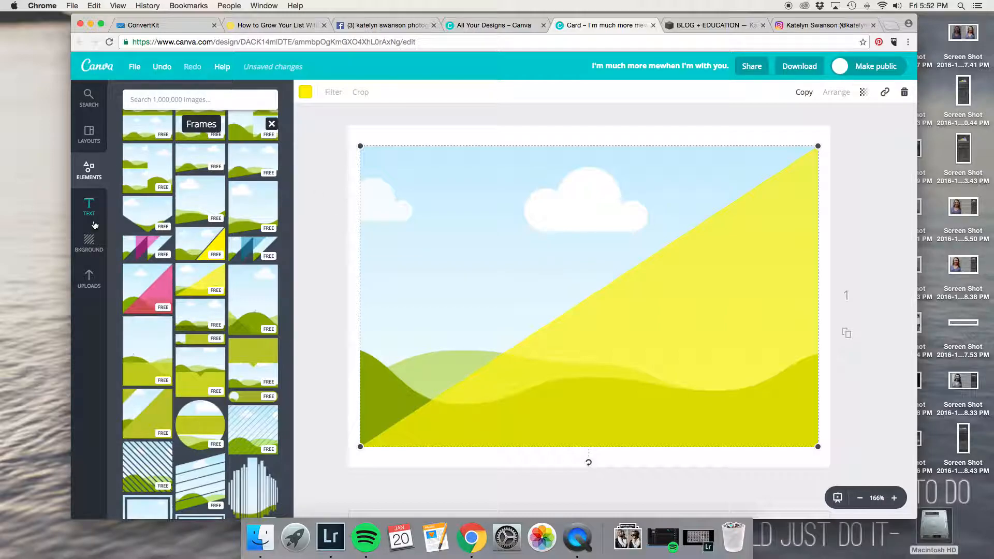
- Try the free teal checked pattern as the card's background and delete it again
left_click(90, 252)
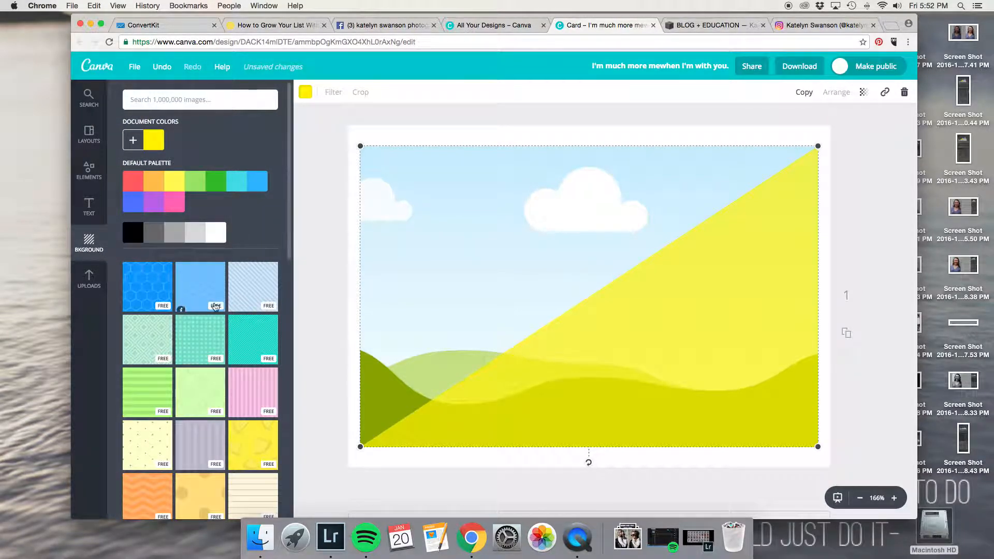
scroll(211, 315, "down", 1)
scroll(211, 315, "up", 1)
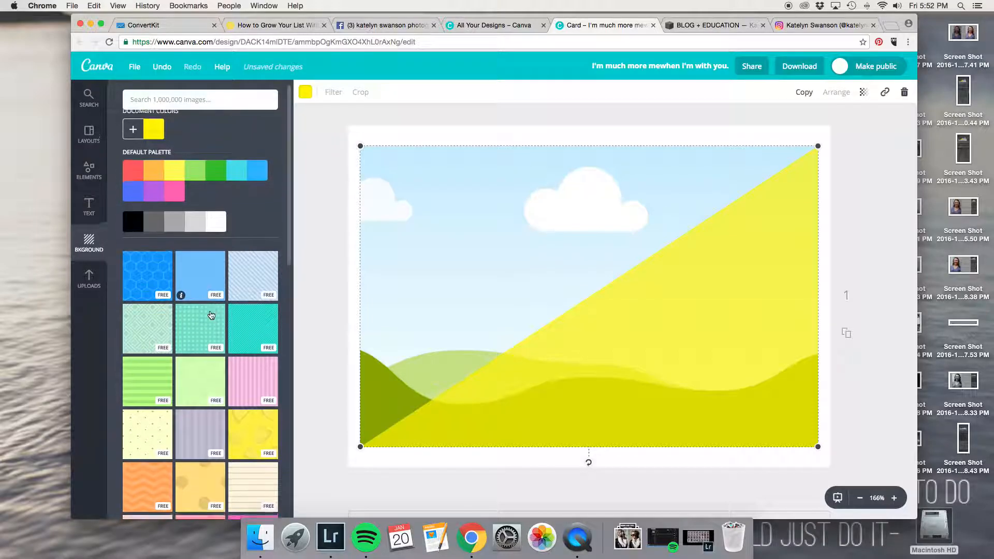
scroll(212, 315, "down", 3)
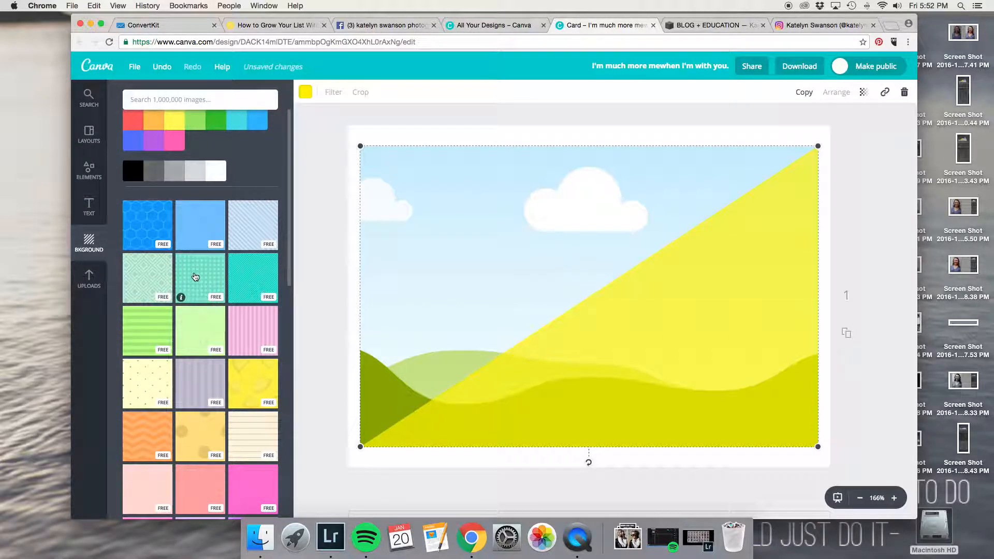
left_click(196, 277)
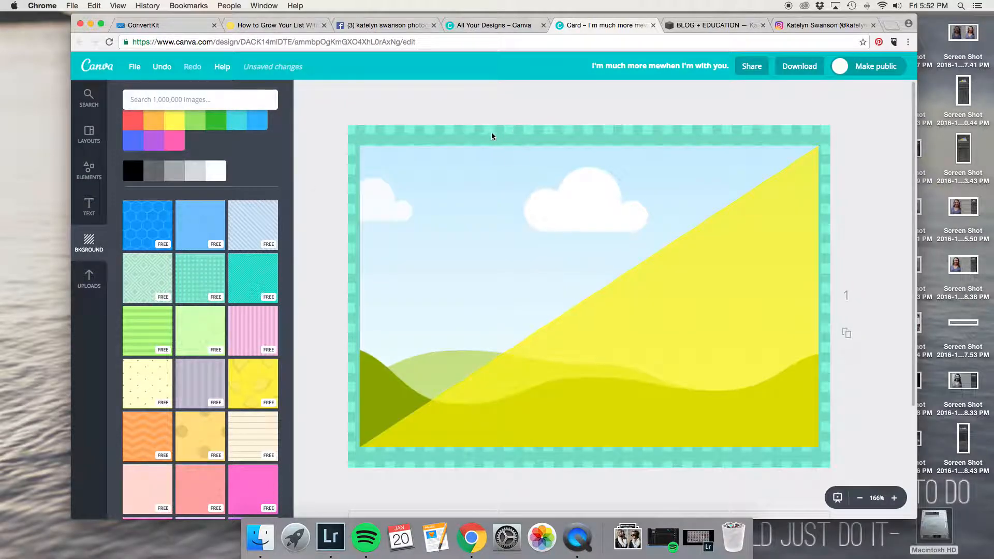
left_click(397, 129)
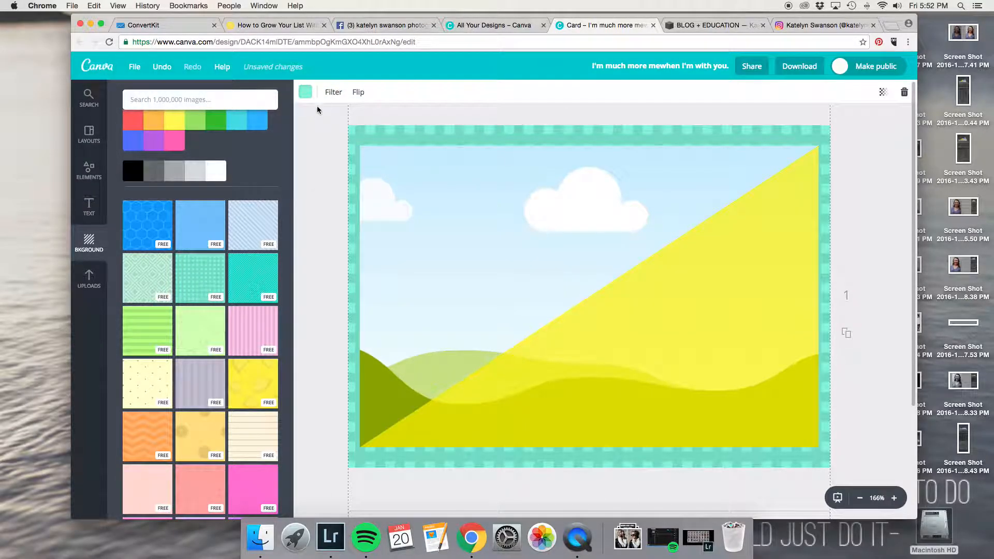
left_click(904, 93)
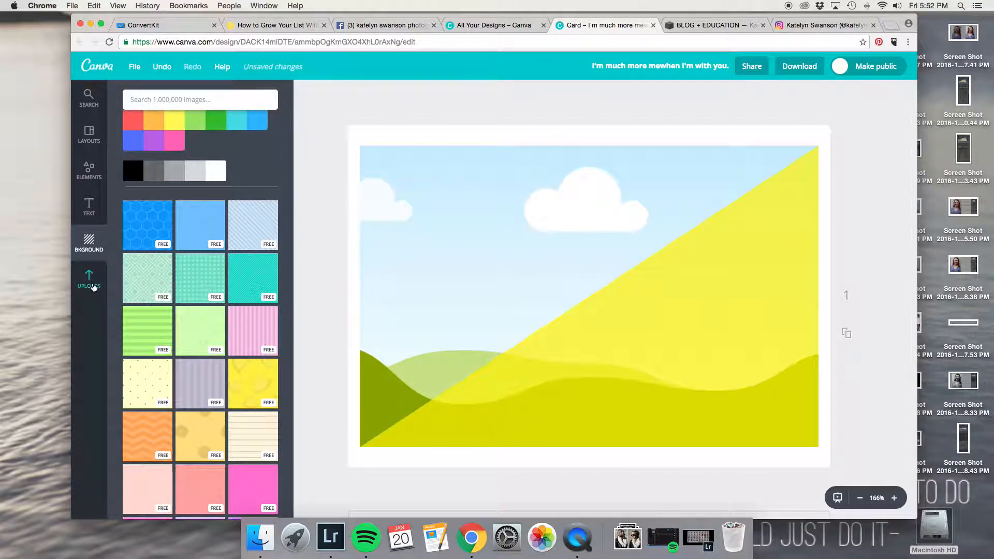
- Add the uploaded landscape photo of the woman at a desk seen through a glass door to the card
left_click(104, 289)
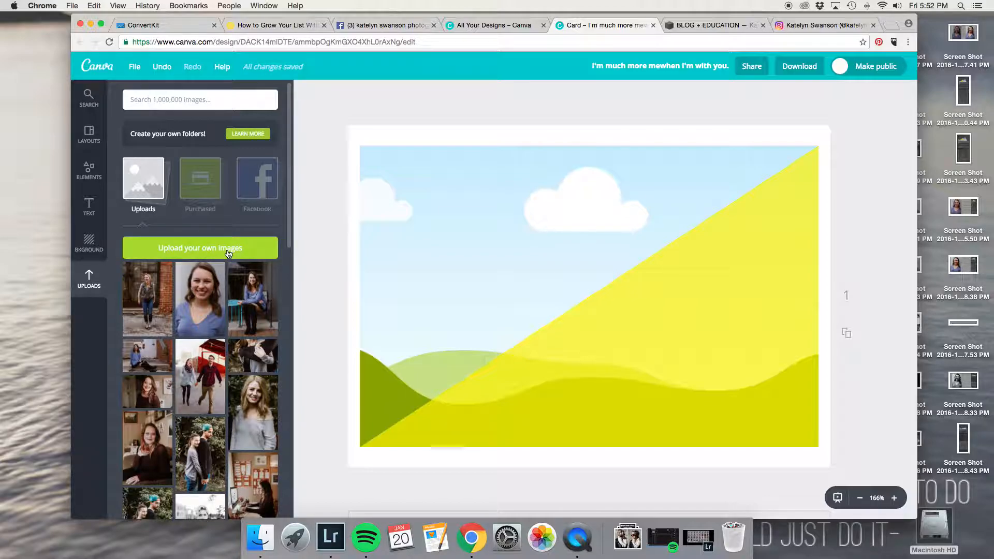
scroll(210, 328, "down", 3)
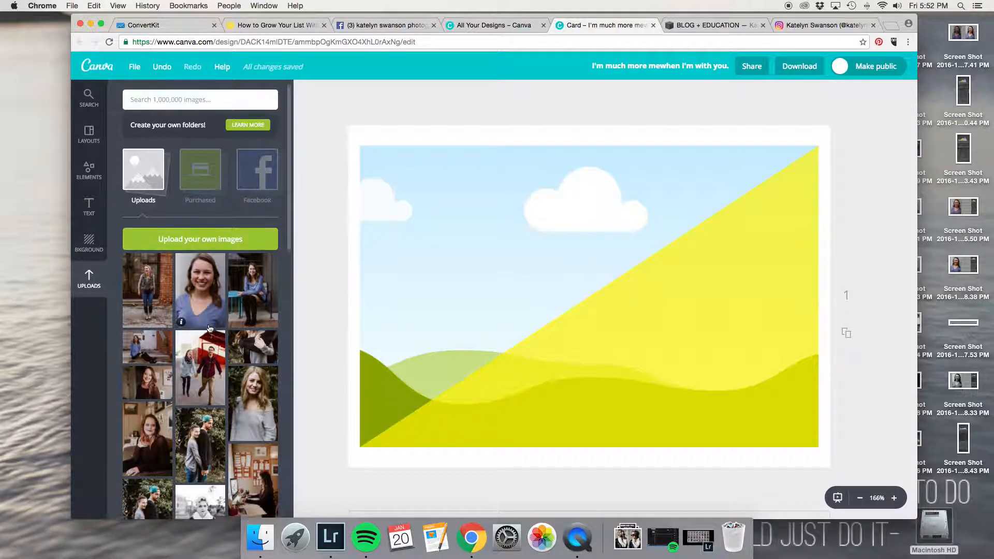
scroll(210, 328, "down", 4)
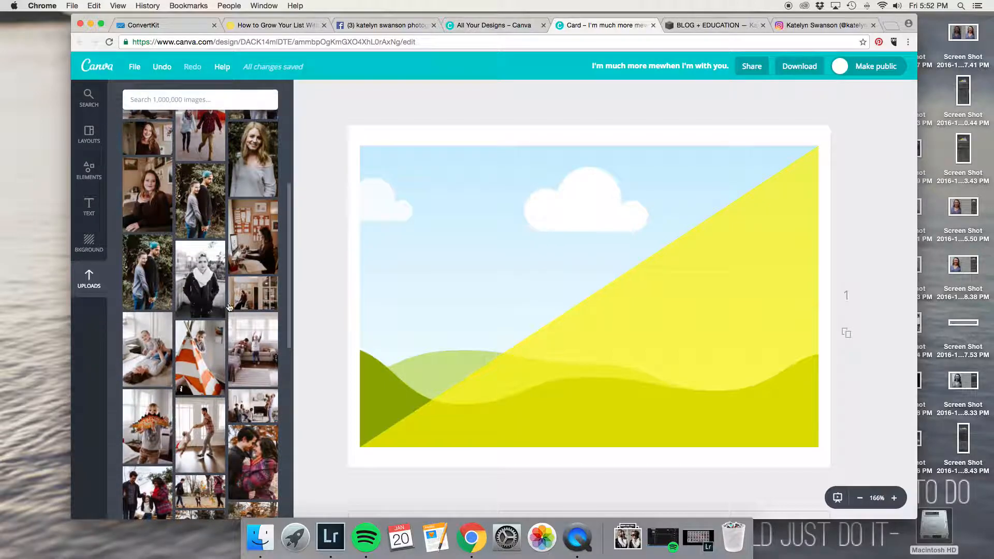
left_click(245, 294)
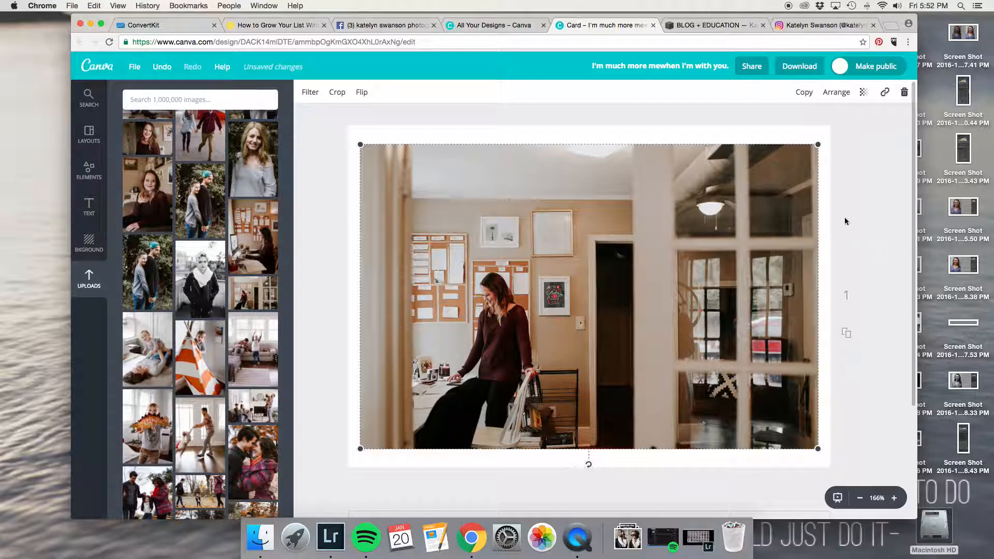
- Arrange the office photo and the frame so the photo fills the frame underneath the translucent yellow diagonal
left_click(836, 93)
left_click(834, 140)
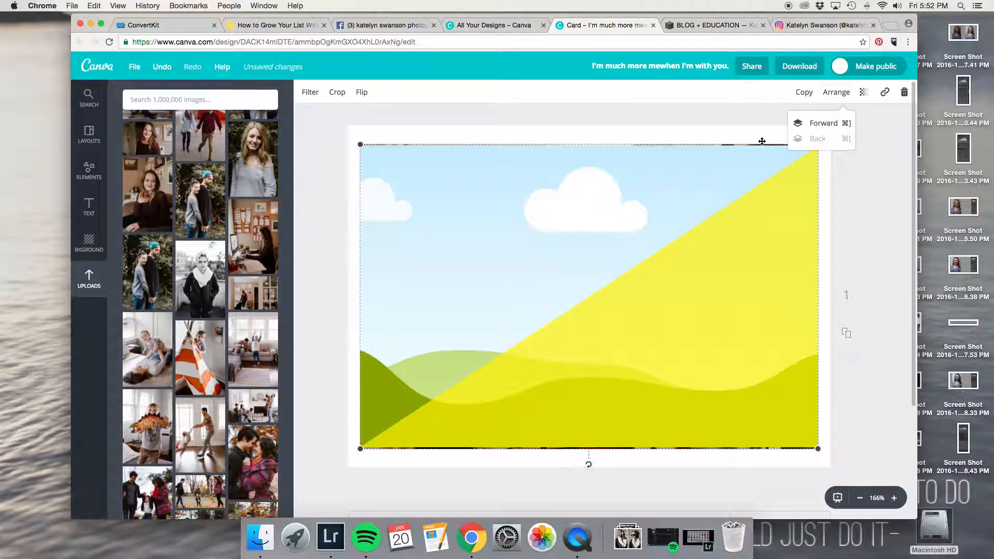
left_click(806, 131)
left_click(810, 138)
left_click(754, 187)
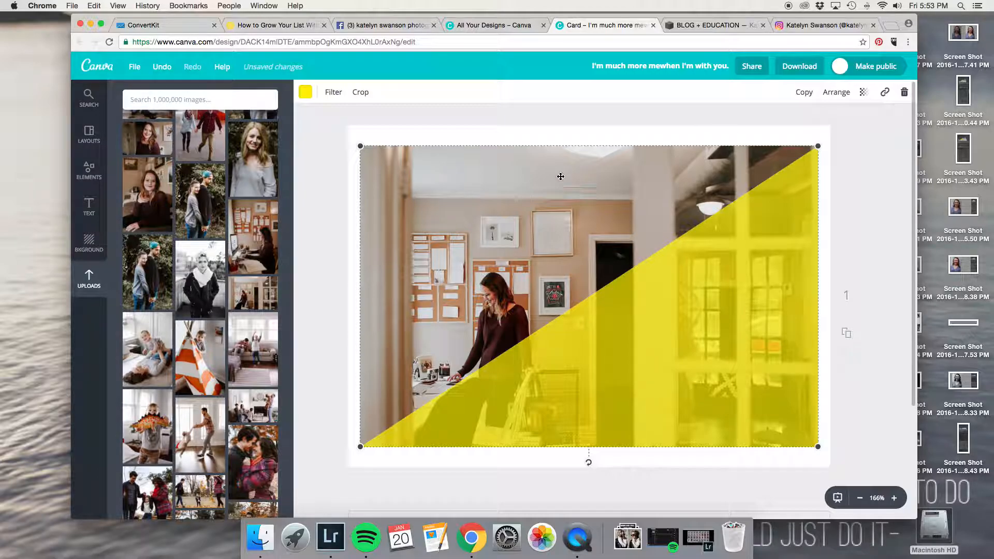
left_click_drag(553, 155, 553, 153)
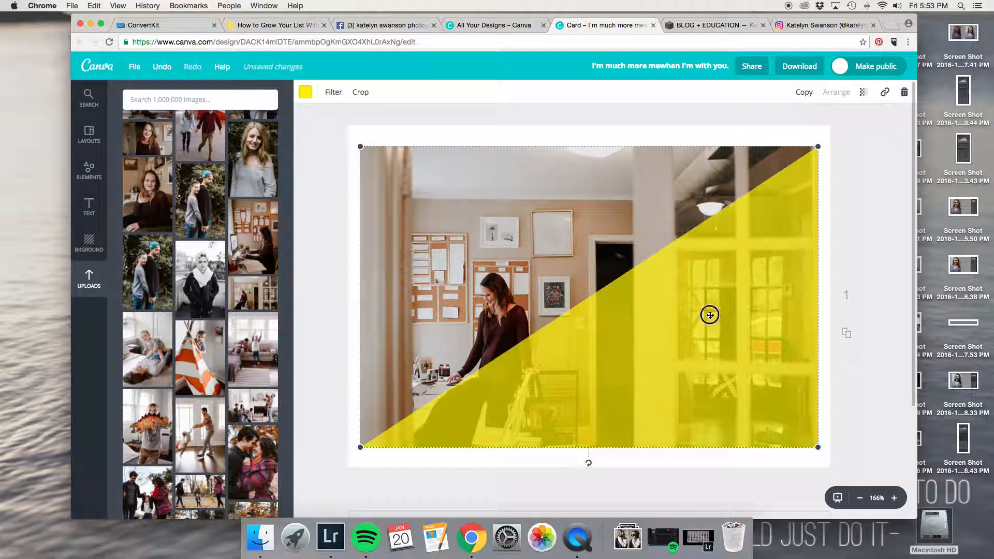
- Recolor the frame's yellow diagonal to the custom pale pink ffd4dc
left_click(305, 93)
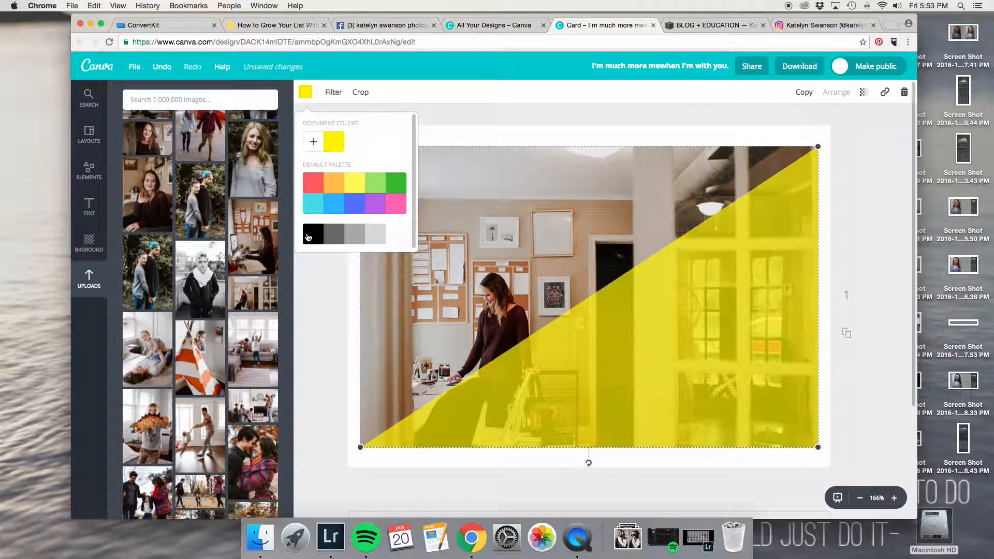
left_click(313, 142)
mouse_move(397, 240)
left_mouse_down()
mouse_move(392, 200)
mouse_move(378, 200)
left_mouse_up()
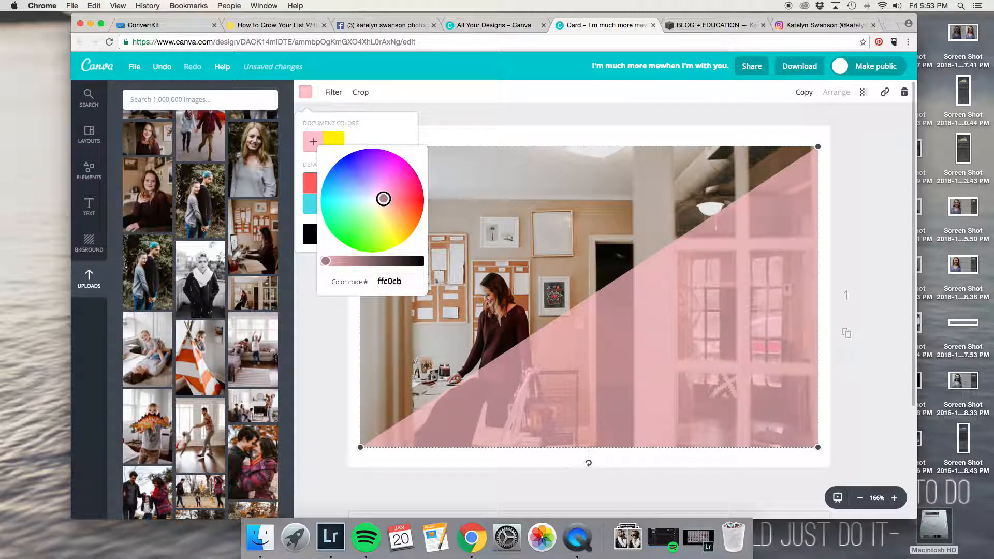
left_click_drag(384, 199, 380, 199)
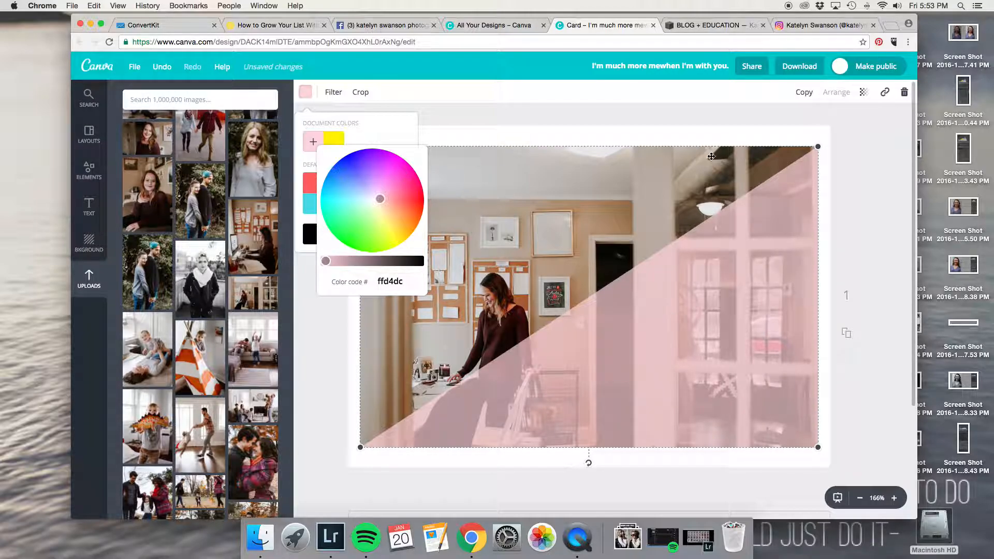
left_click(711, 132)
- Try adjusting the transparency of the frame with the pink diagonal
left_click(864, 91)
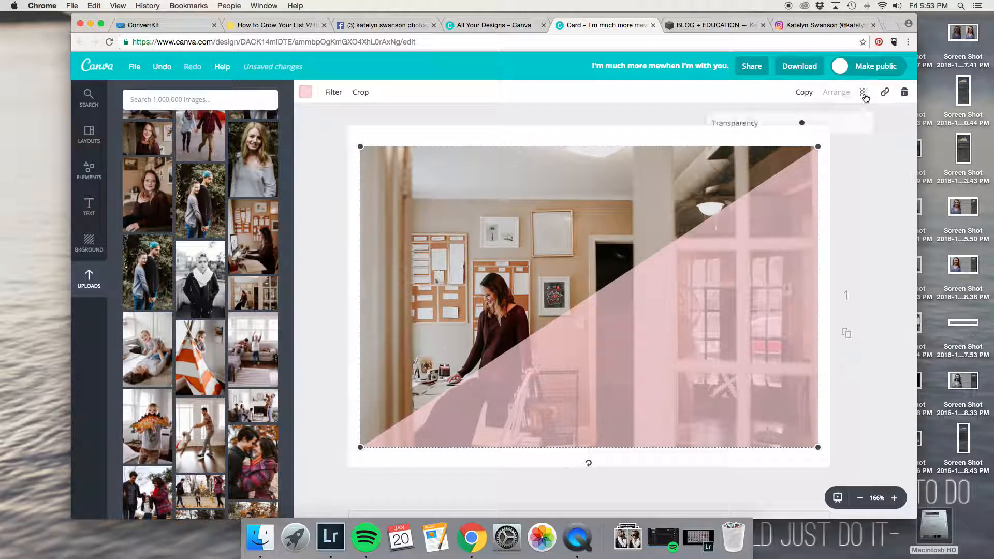
left_click_drag(837, 124, 859, 126)
left_click(860, 160)
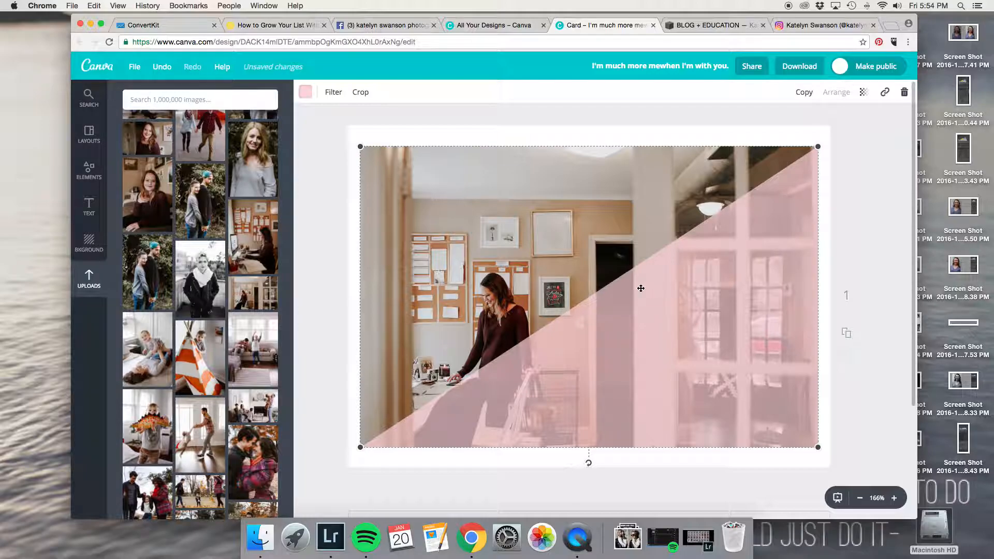
- Duplicate the card as a second page and delete the framed photo from the copy, leaving it blank
left_click(847, 343)
left_click(848, 357)
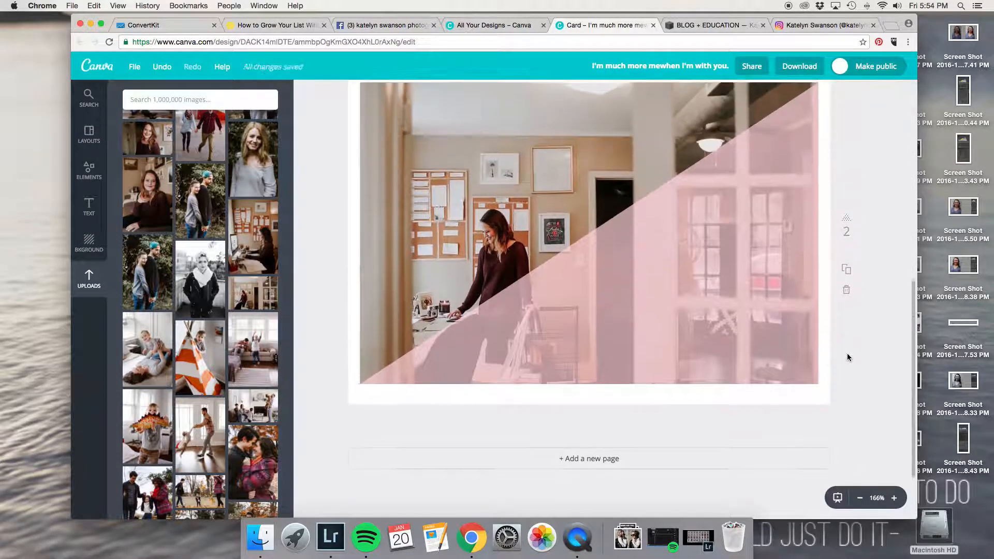
left_click(724, 306)
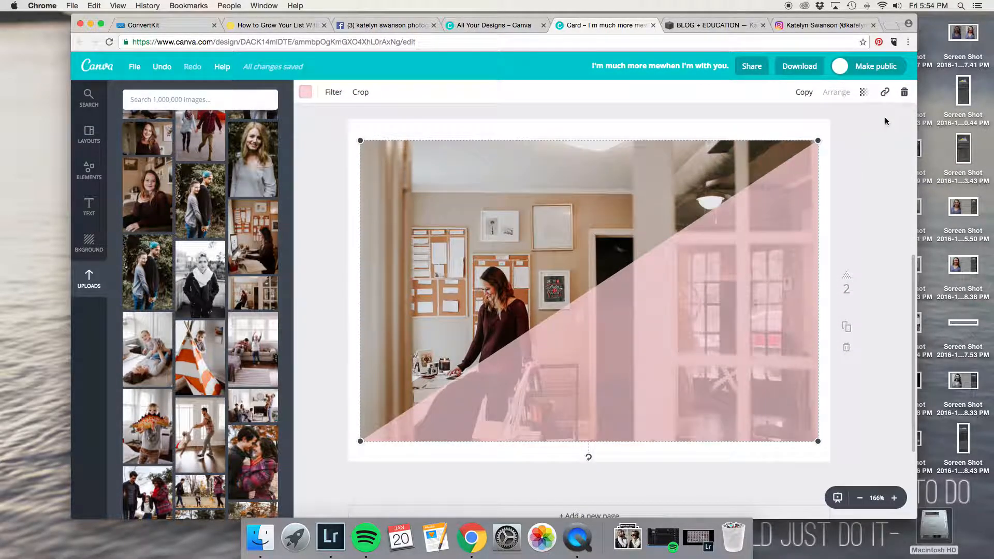
left_click(904, 92)
left_click(883, 139)
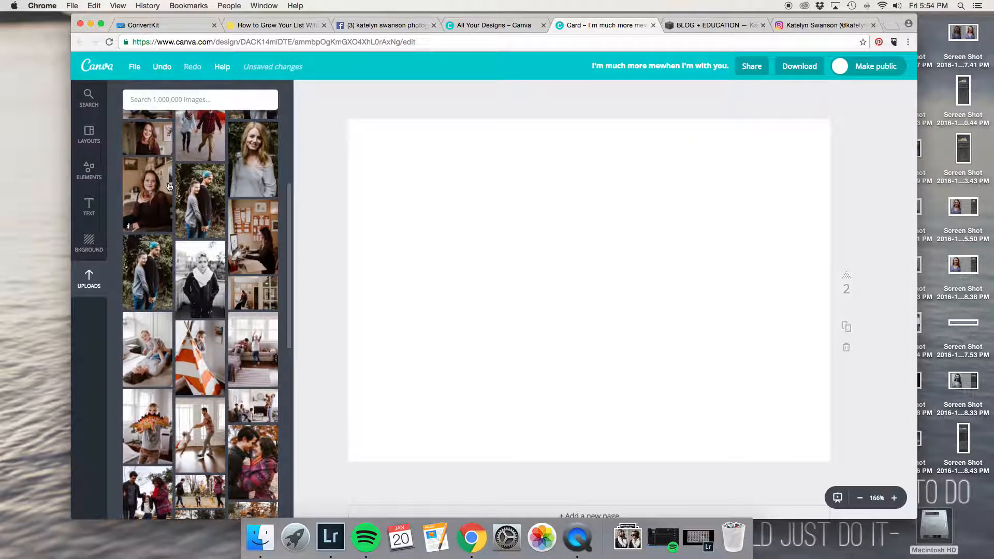
- Place the uploaded office photo directly on the blank second page
scroll(169, 187, "up", 5)
scroll(171, 189, "down", 5)
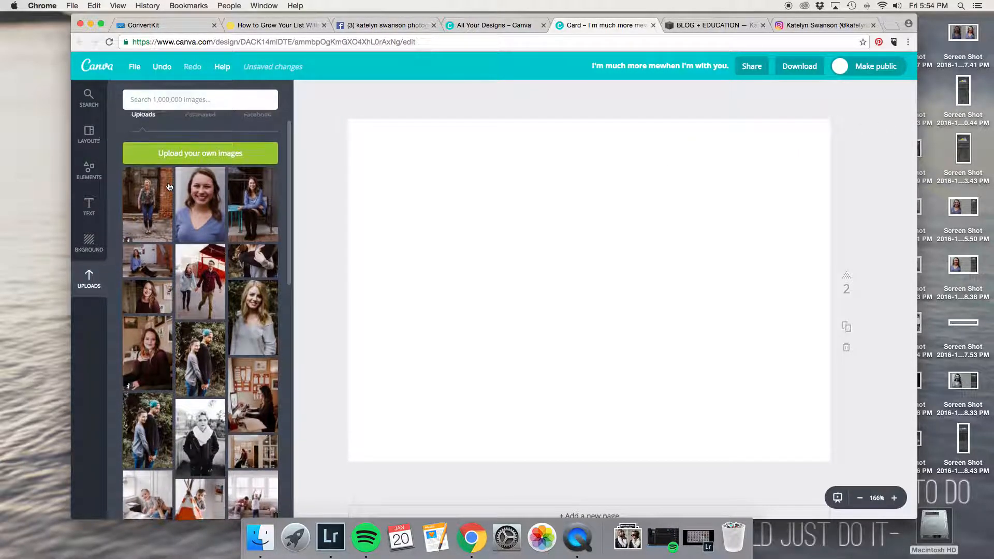
left_click_drag(257, 301, 621, 273)
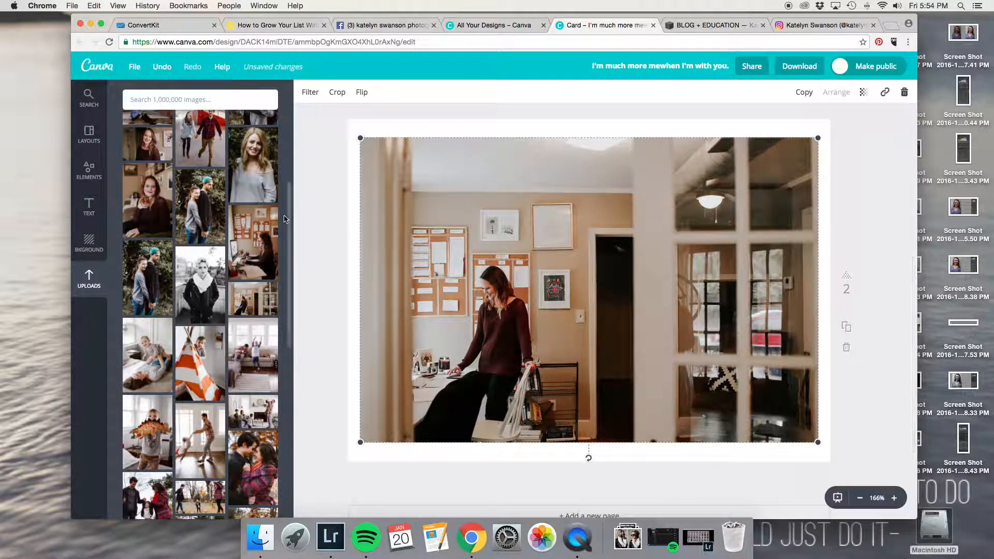
- Add the free right-triangle shape over the photo and color it with the pale pink from the document colors
left_click(77, 180)
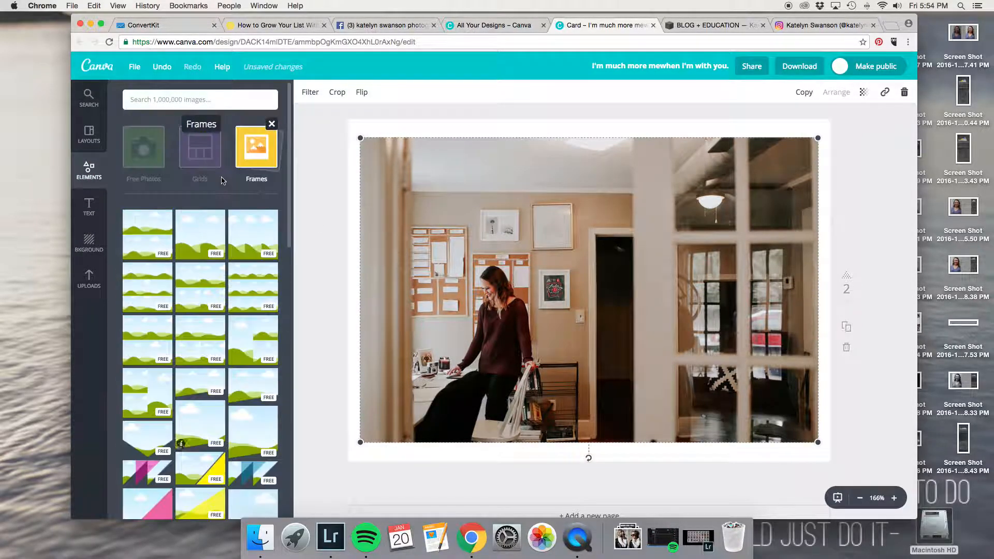
left_click(256, 151)
left_click(160, 234)
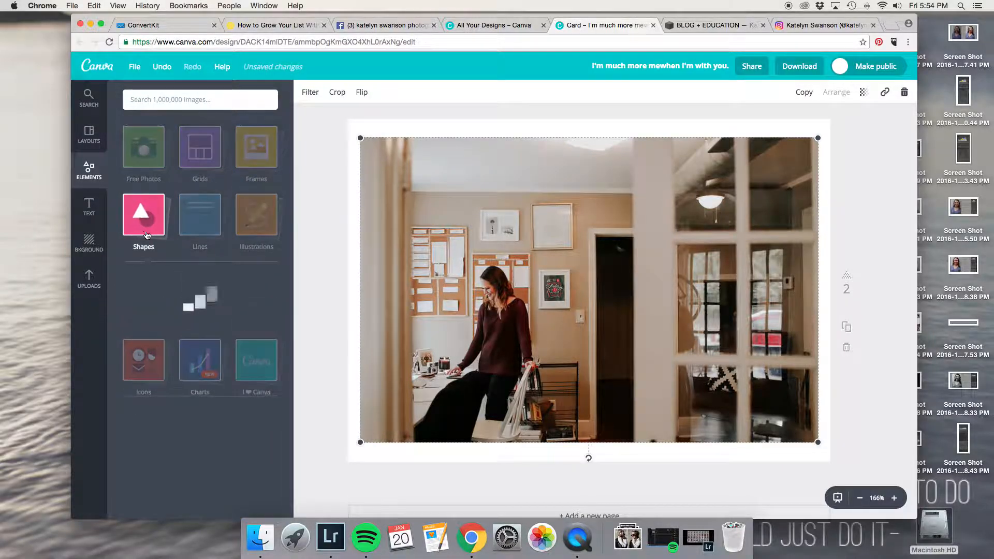
scroll(240, 302, "down", 4)
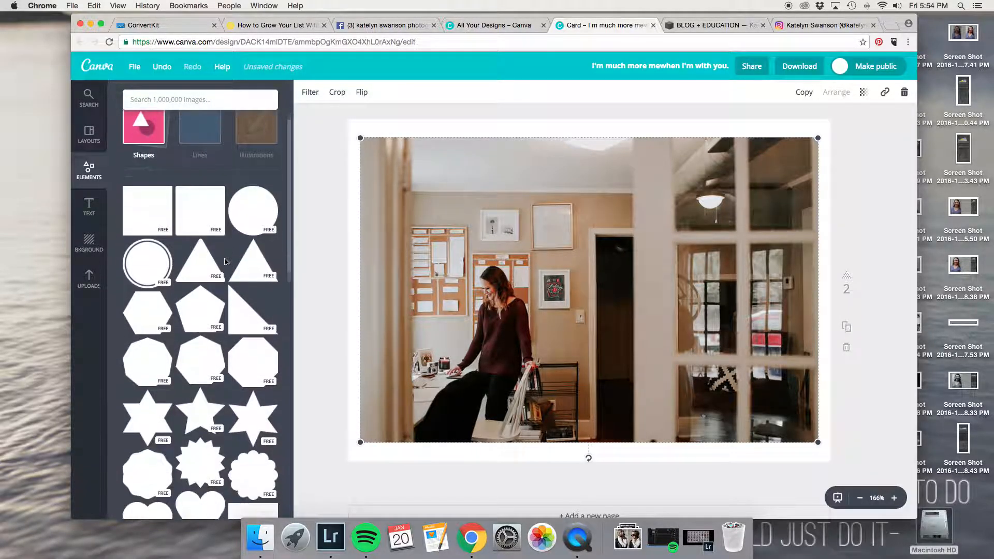
left_click(240, 302)
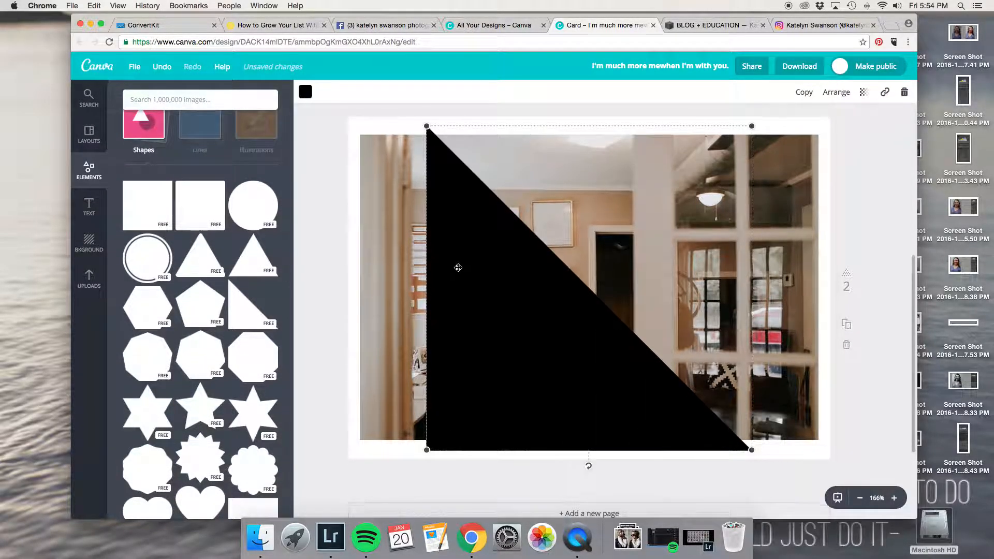
left_click(306, 92)
left_click(334, 142)
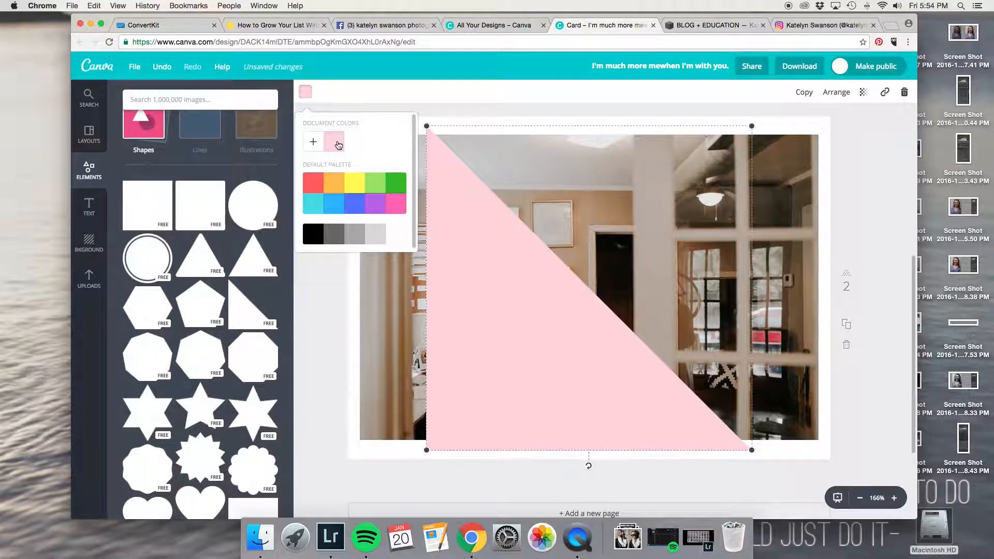
- Rotate the pink triangle a quarter turn so its right angle sits at the photo's lower right, and enlarge it there
left_click_drag(590, 468, 717, 288)
left_click_drag(628, 304, 698, 302)
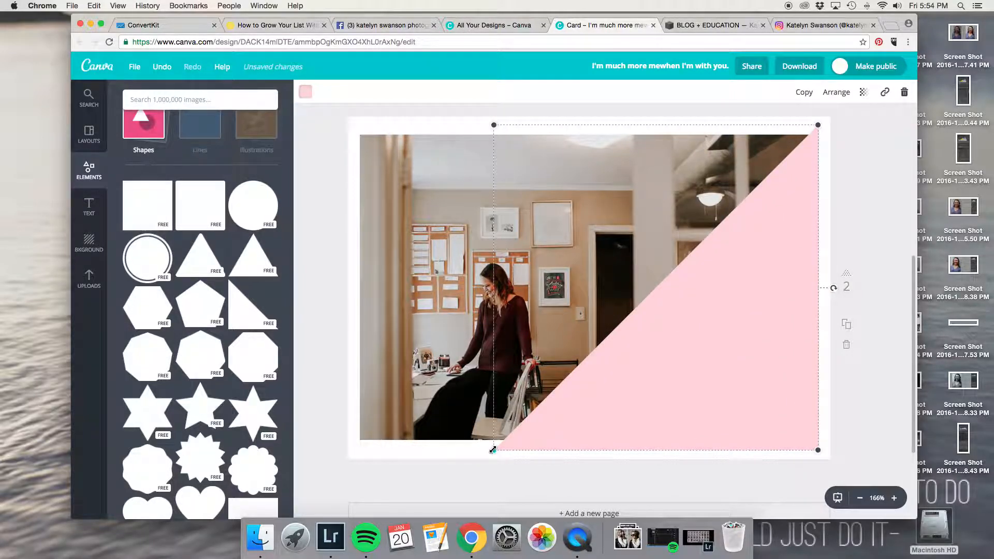
left_click_drag(497, 450, 505, 440)
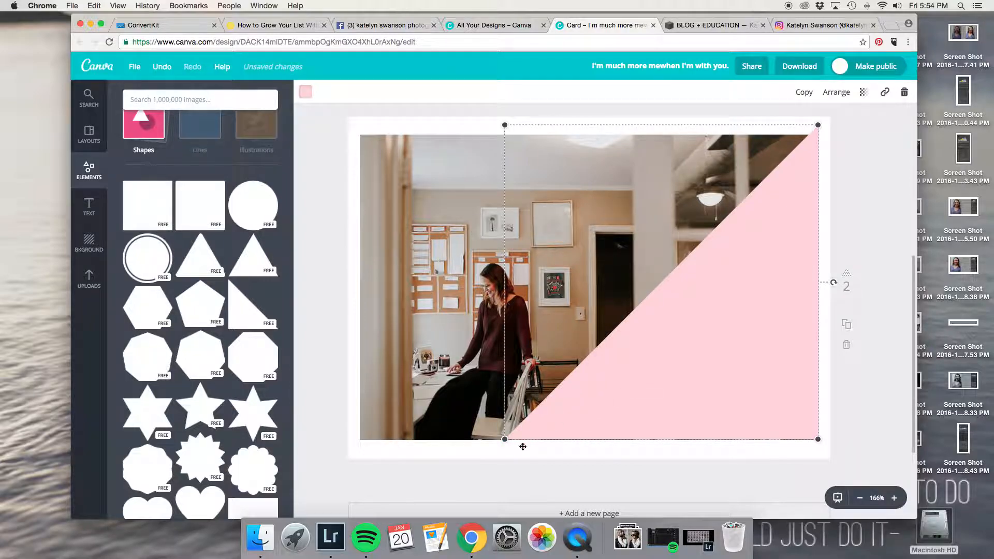
left_click_drag(506, 440, 454, 440)
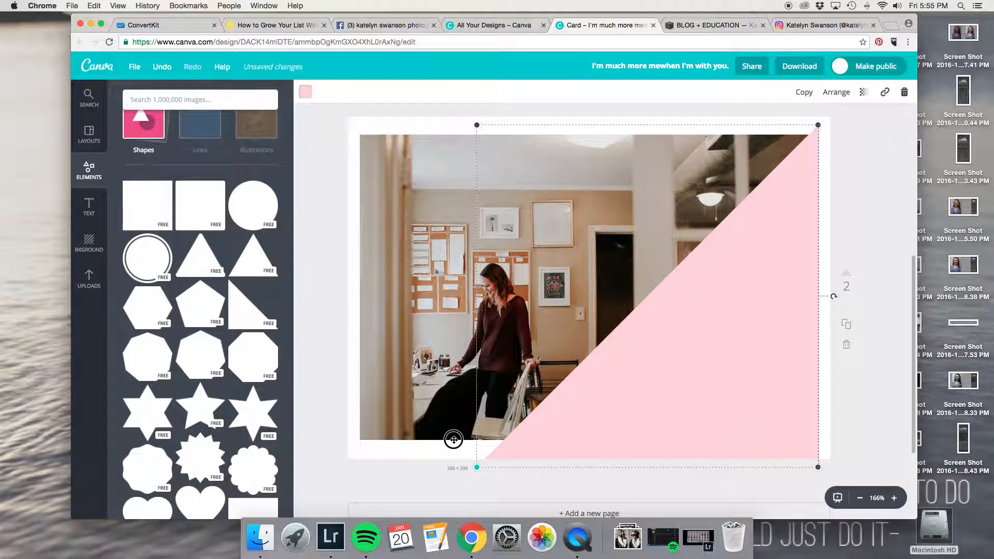
left_click_drag(454, 440, 454, 440)
- Try tilting the pink triangle, and return it upright with its base on the card's bottom edge
left_click_drag(840, 301, 831, 317)
left_click_drag(750, 313, 722, 307)
left_click_drag(770, 474, 831, 480)
left_click_drag(710, 379, 706, 362)
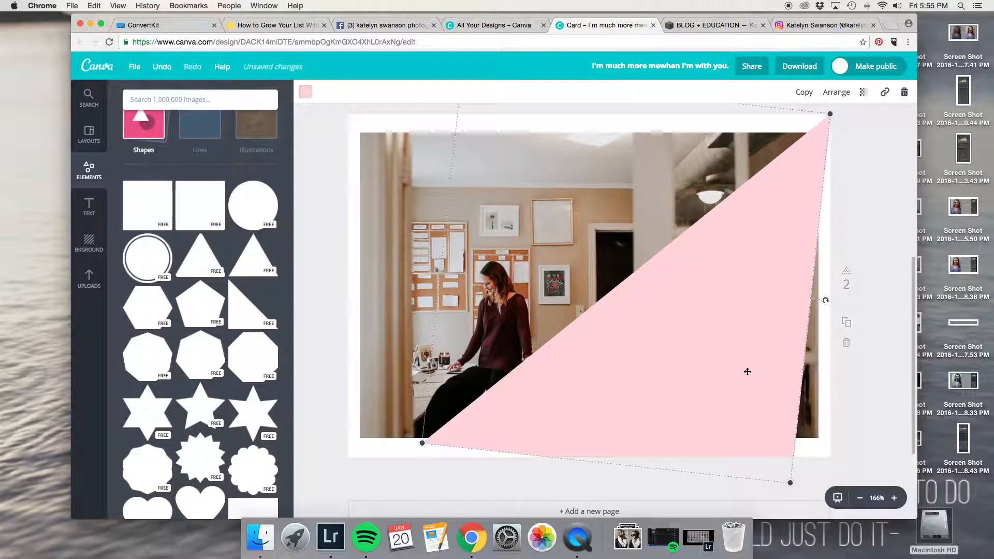
left_click_drag(825, 300, 827, 267)
left_click_drag(761, 291, 769, 285)
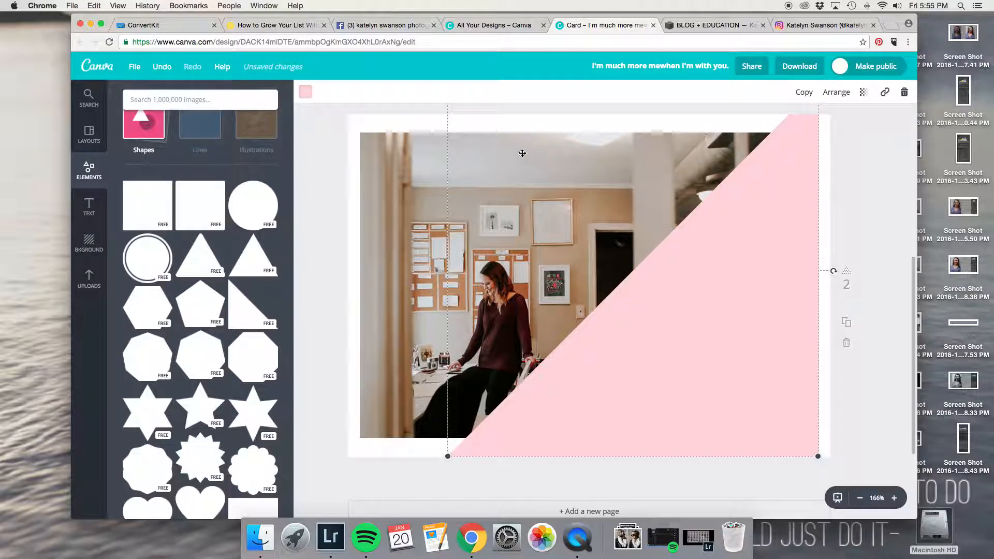
- Enlarge the office photo on the second page until it fills the whole card out to every edge
left_click(382, 153)
left_click_drag(361, 134, 351, 113)
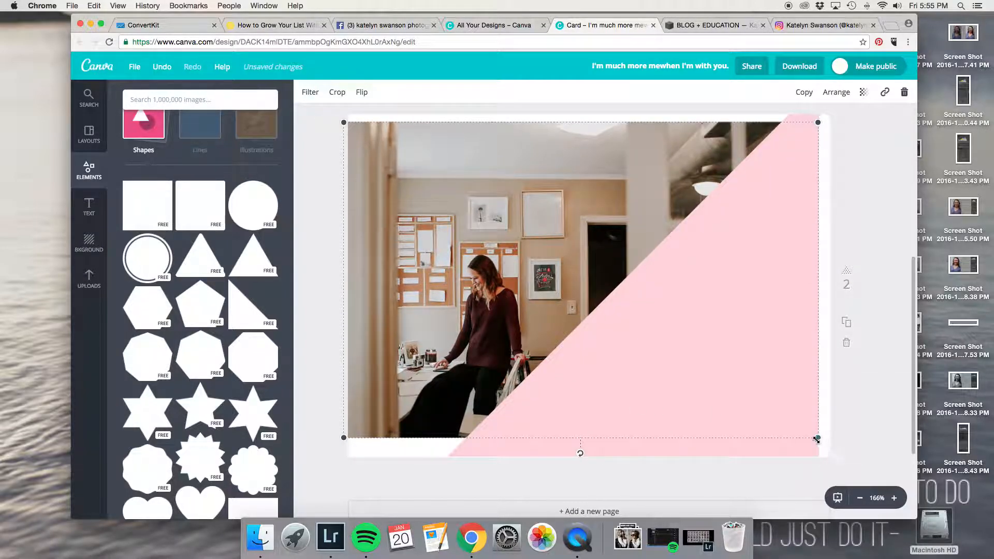
left_click_drag(817, 439, 846, 457)
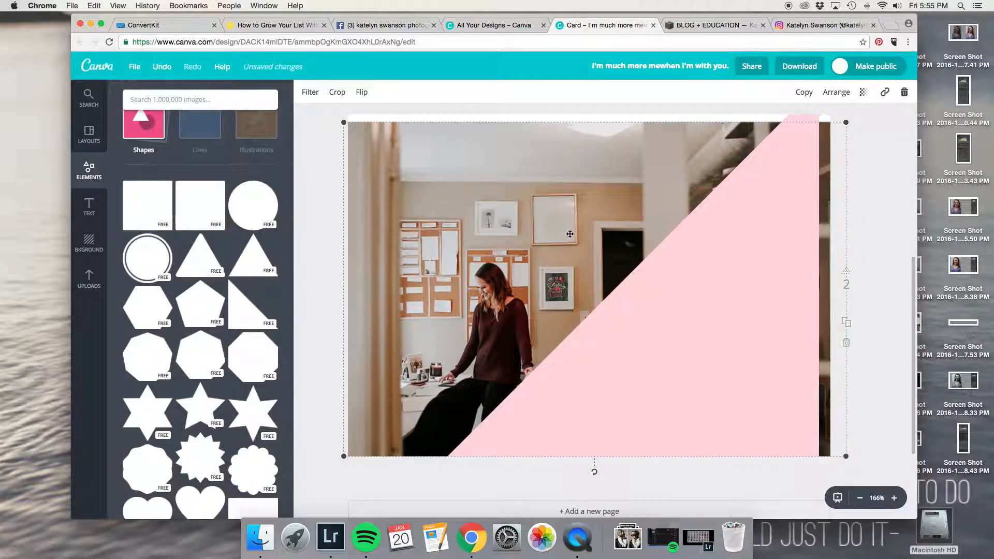
mouse_move(344, 117)
left_mouse_down()
mouse_move(339, 98)
mouse_move(332, 114)
left_mouse_up()
- Move the pink triangle to the card's right edge, enlarge it past the bottom edge, and set its transparency to 81
left_click_drag(766, 279, 773, 279)
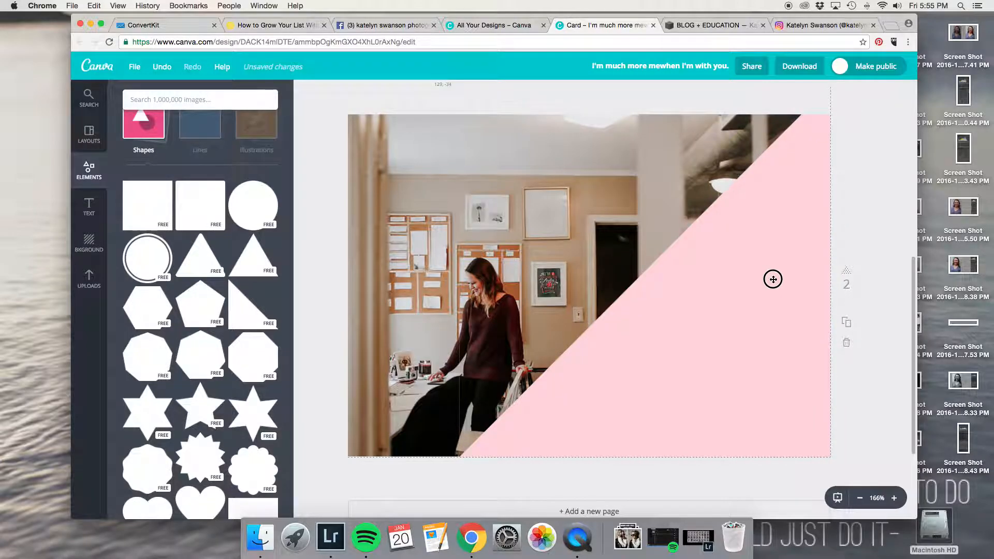
left_click_drag(646, 304, 645, 304)
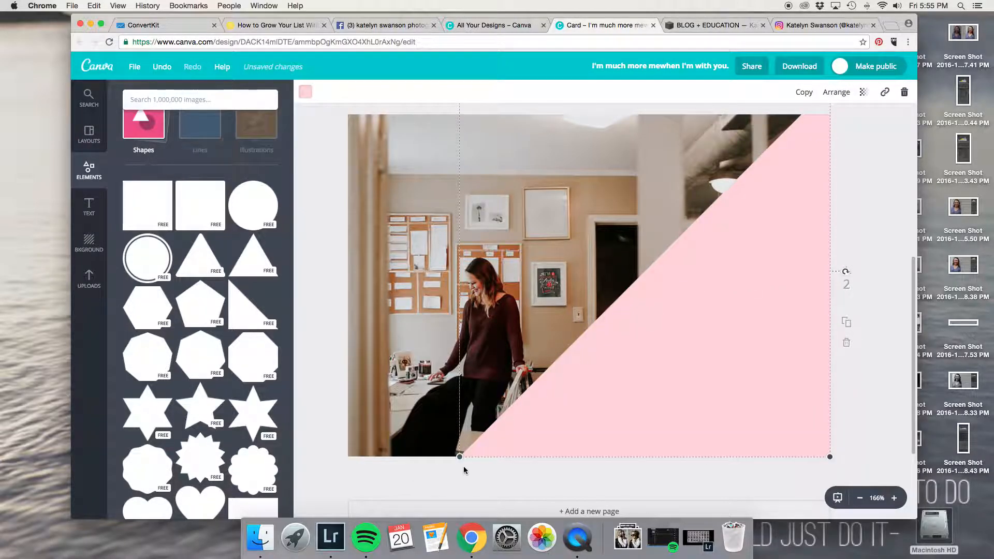
left_click_drag(458, 458, 413, 460)
left_click_drag(659, 421, 646, 411)
left_click_drag(820, 467, 832, 478)
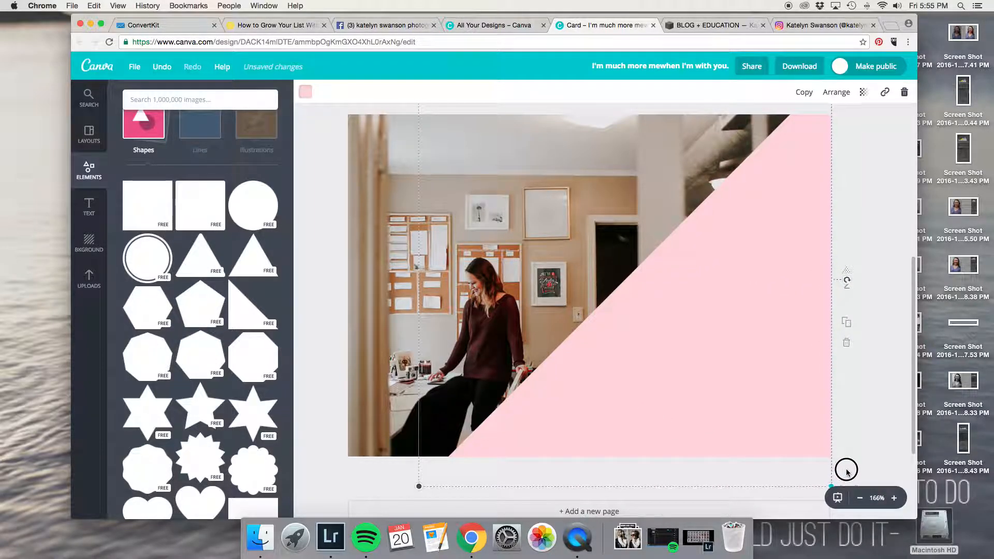
left_click_drag(737, 401, 746, 408)
left_click_drag(819, 477, 846, 479)
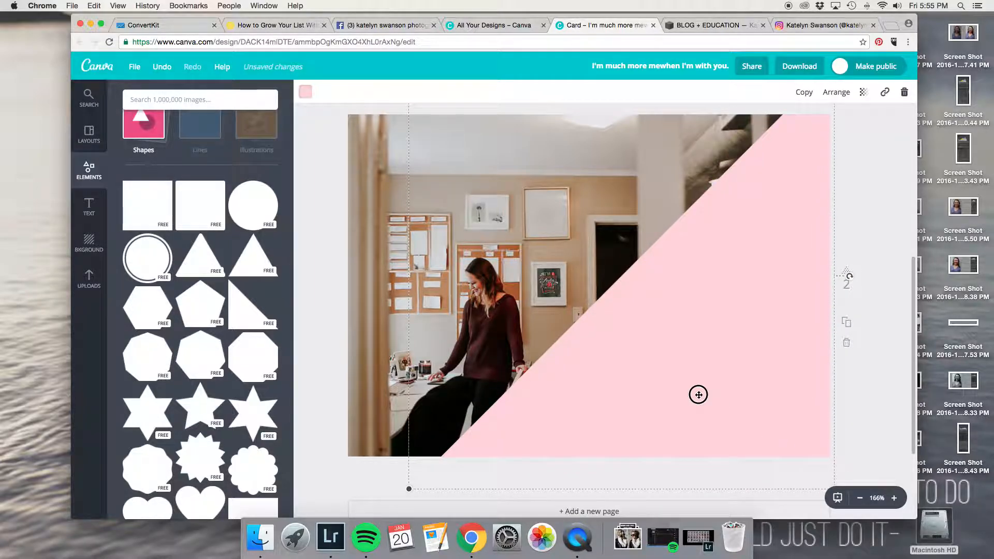
left_click_drag(699, 394, 694, 393)
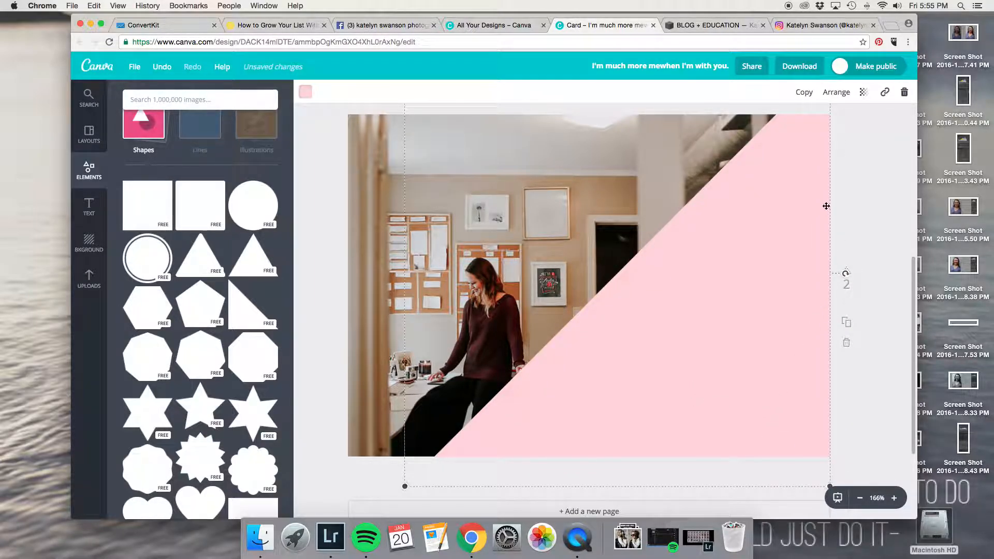
left_click(865, 97)
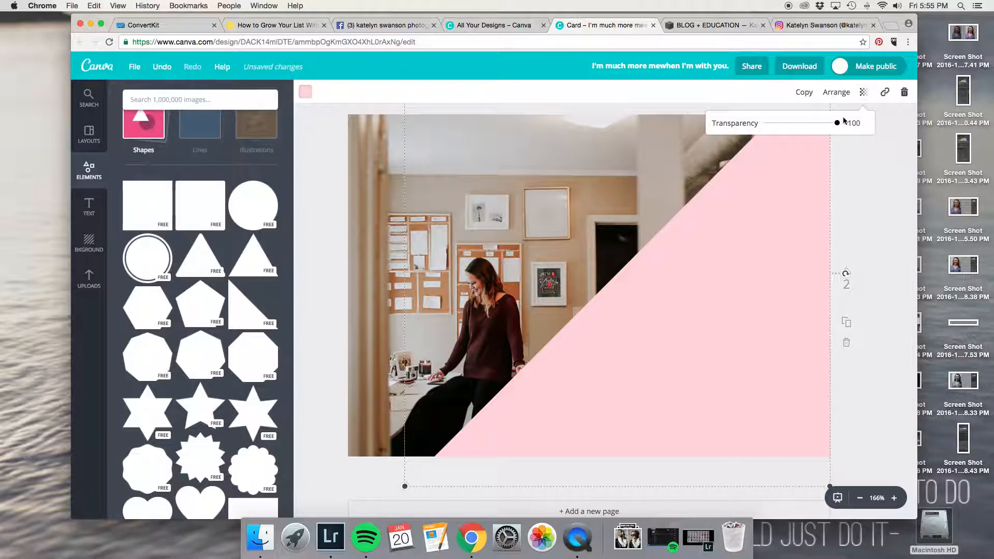
mouse_move(839, 123)
left_mouse_down()
mouse_move(814, 124)
mouse_move(831, 125)
mouse_move(823, 124)
left_mouse_up()
- Add a heading to the first page in the Brusher font with the text "thank you"
scroll(813, 193, "up", 5)
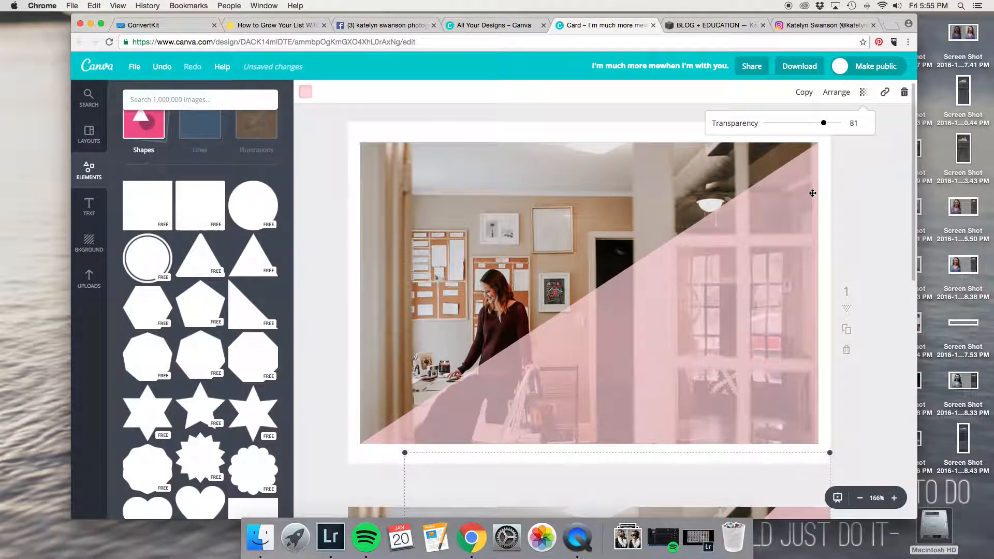
left_click(746, 273)
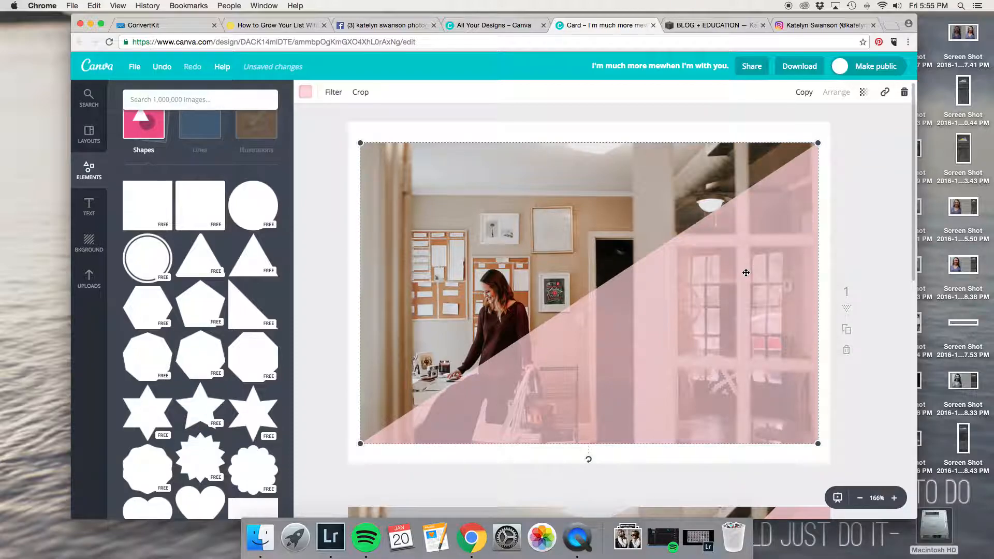
left_click(89, 205)
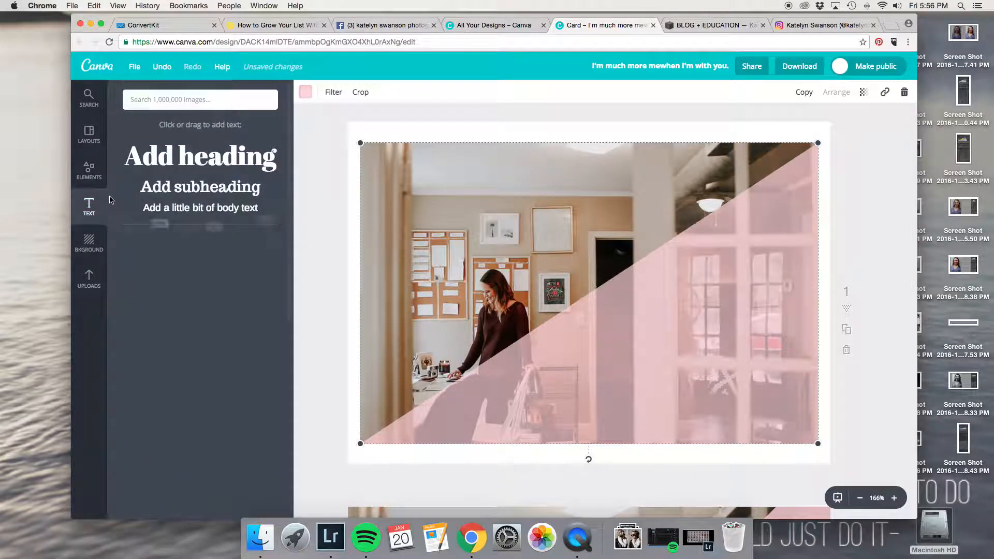
left_click(207, 156)
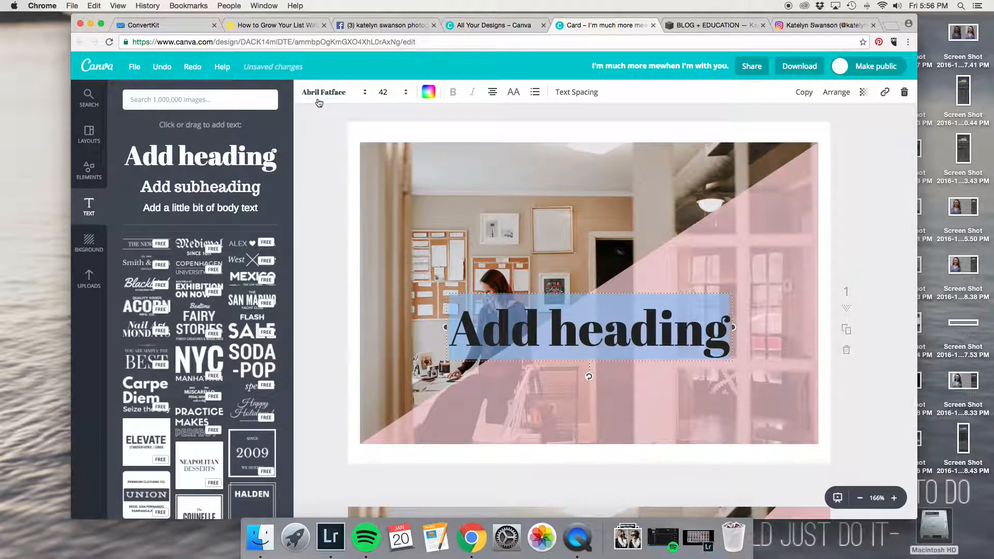
left_click(319, 100)
scroll(391, 212, "down", 5)
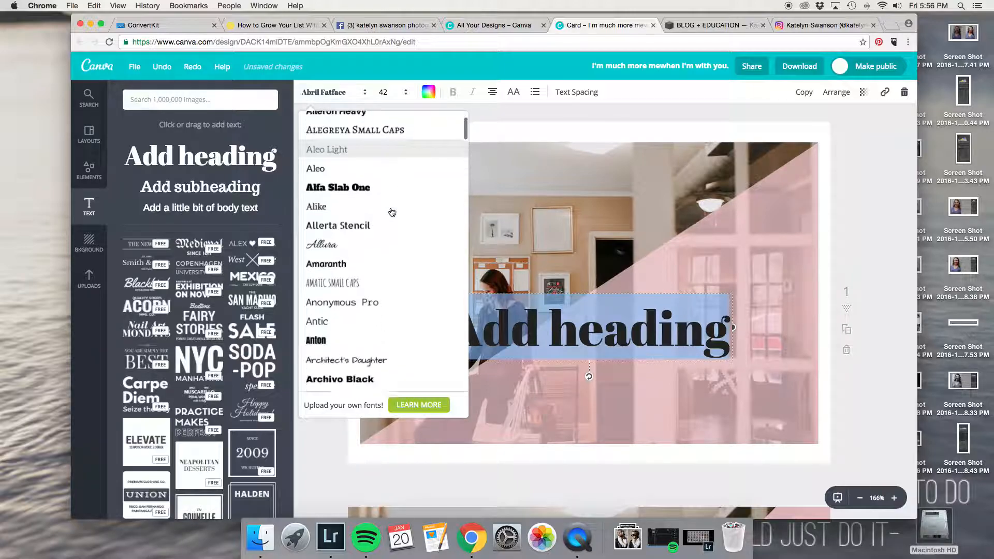
scroll(392, 212, "down", 6)
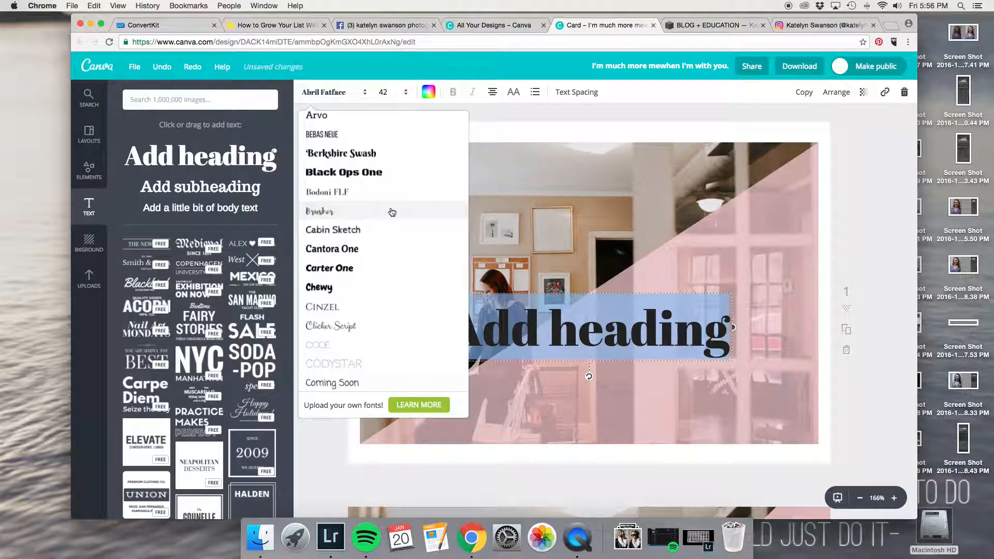
left_click(392, 212)
type("thank you")
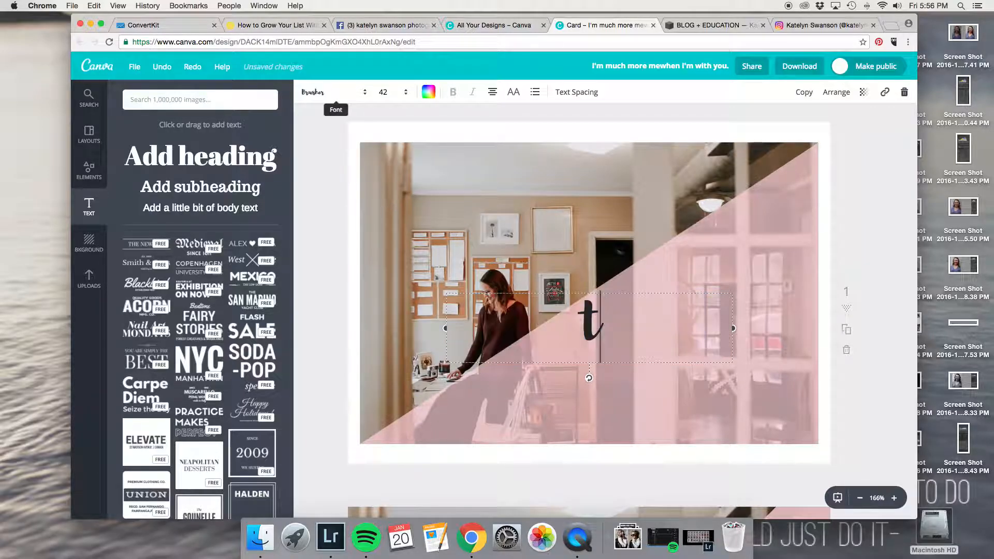
- Color the "thank you" heading white and move it onto the lower right of the pink overlay
left_click(433, 94)
left_click(517, 238)
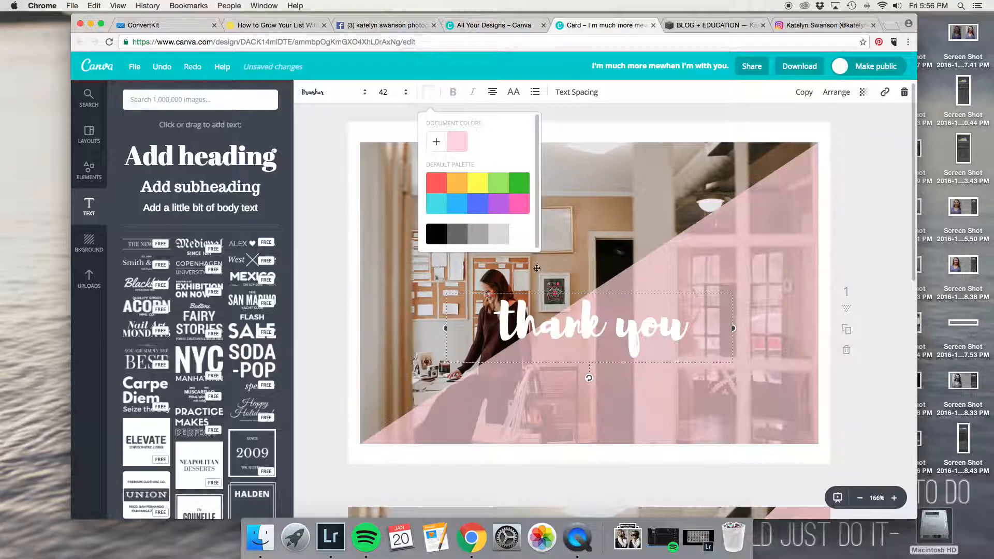
left_click_drag(626, 289, 710, 333)
- Change the font of the "thank you" heading to Playlist Script
left_click(325, 96)
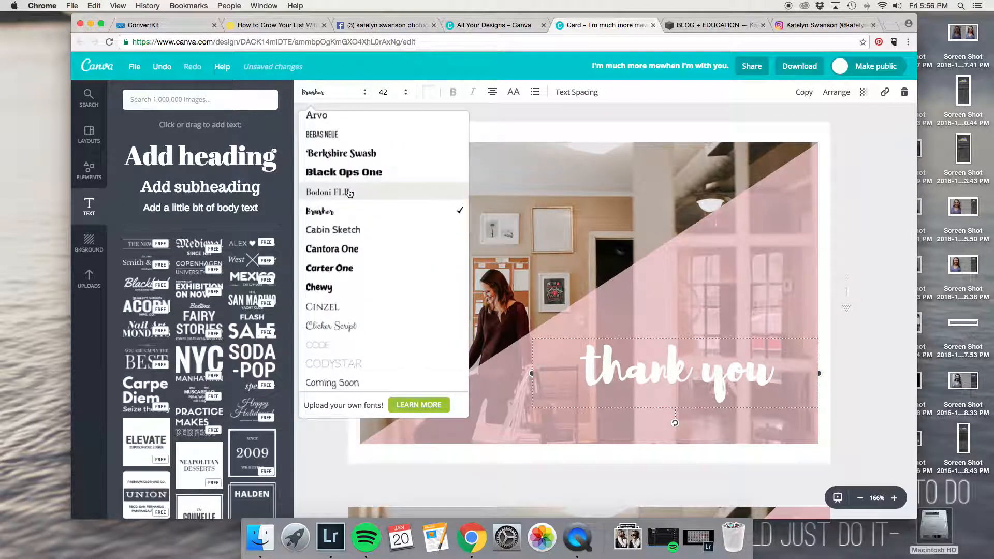
scroll(350, 193, "down", 10)
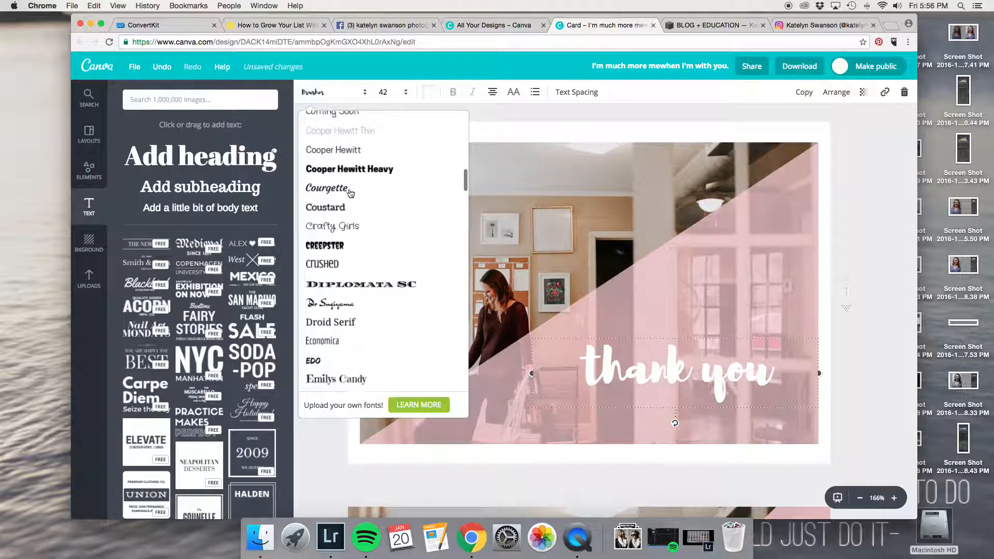
scroll(350, 192, "down", 8)
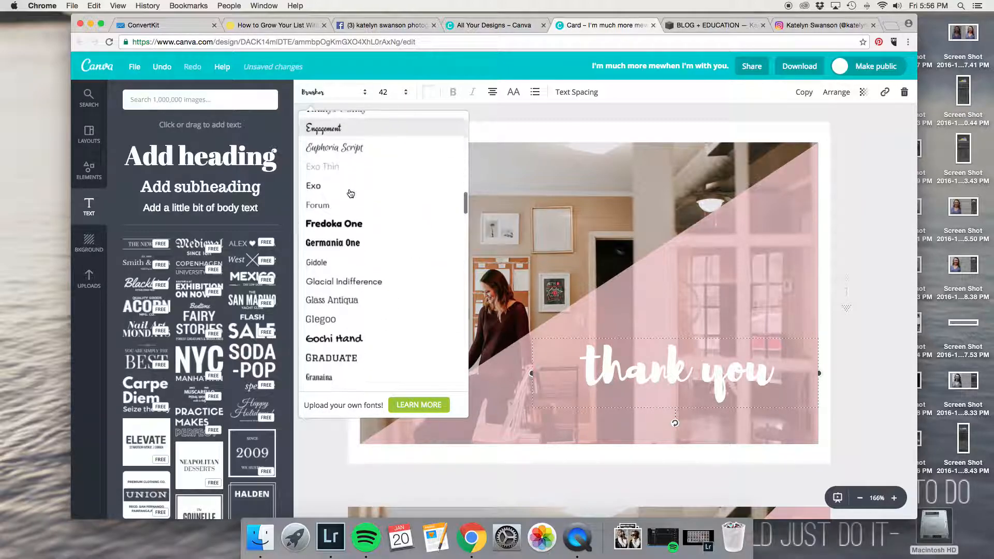
scroll(350, 193, "down", 8)
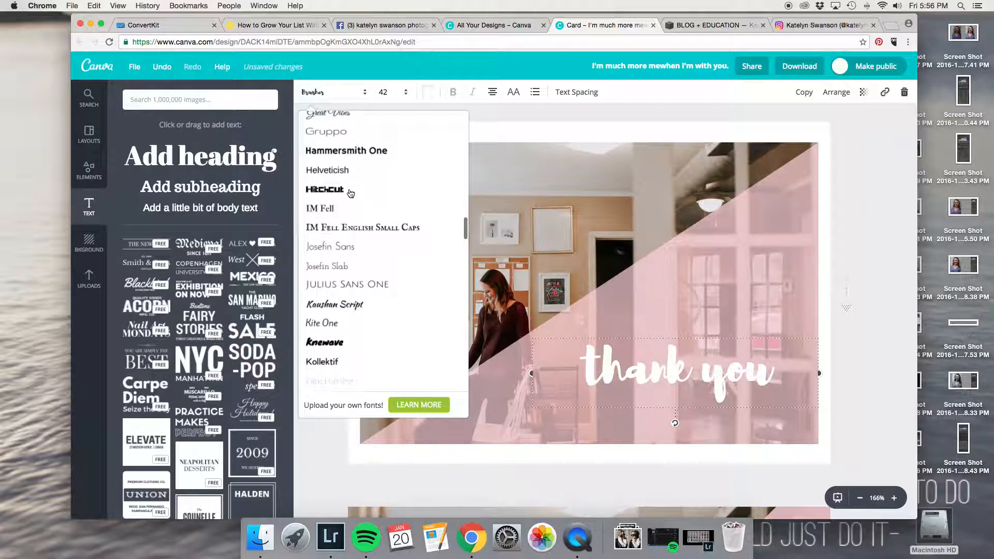
scroll(350, 193, "down", 8)
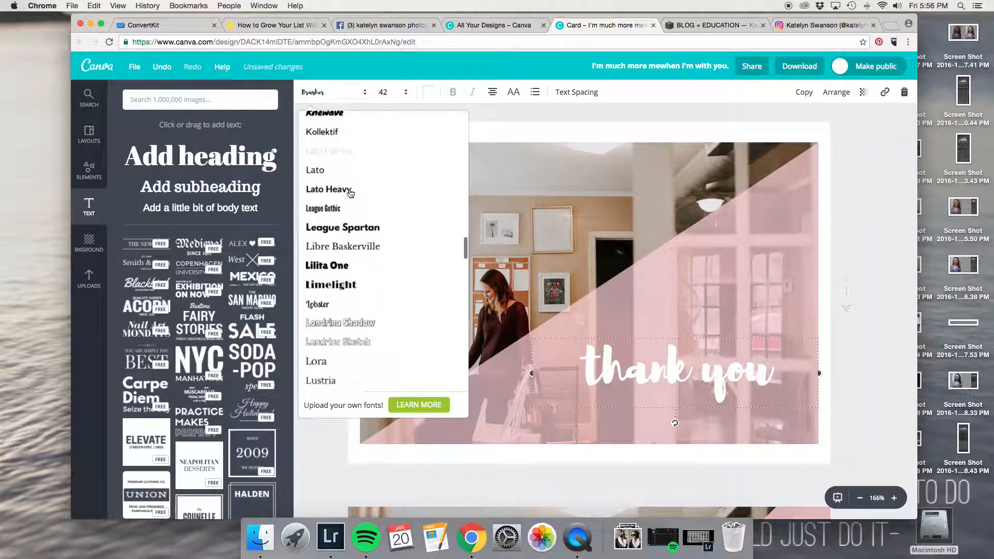
scroll(350, 193, "down", 8)
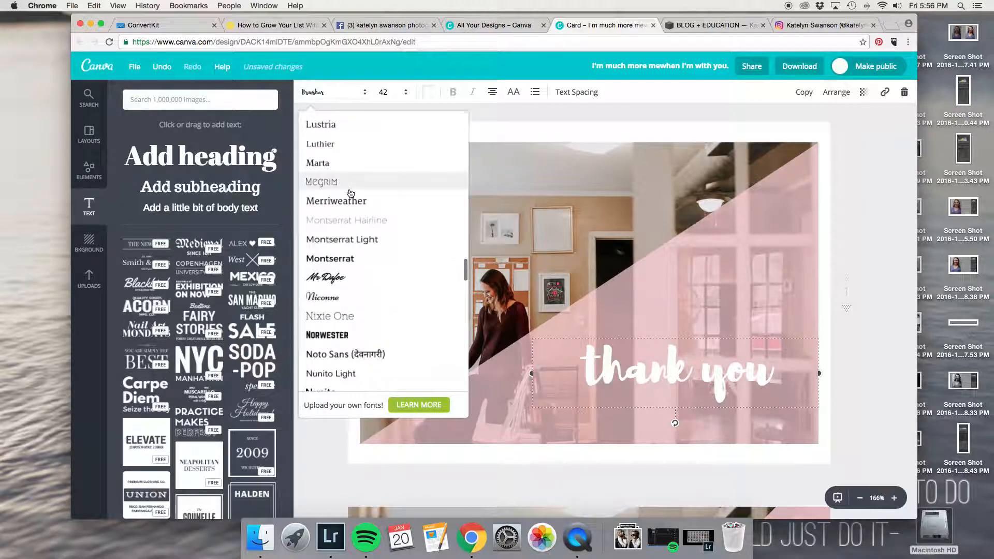
scroll(350, 193, "down", 8)
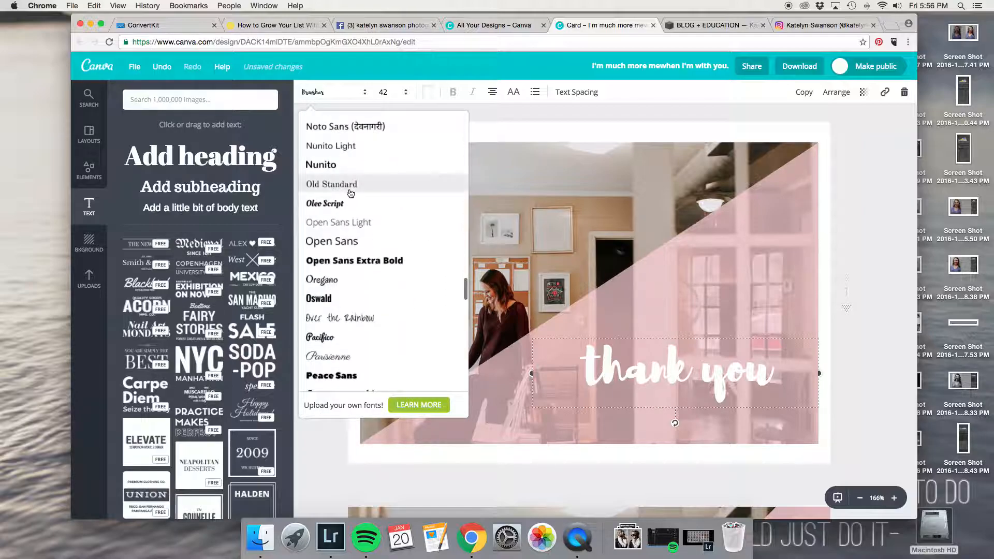
scroll(350, 193, "down", 6)
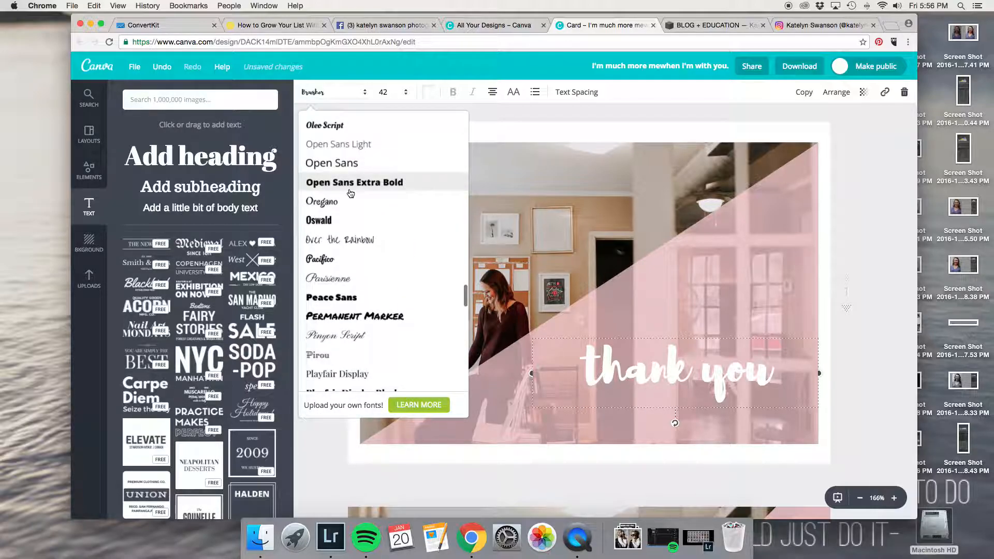
scroll(350, 193, "down", 5)
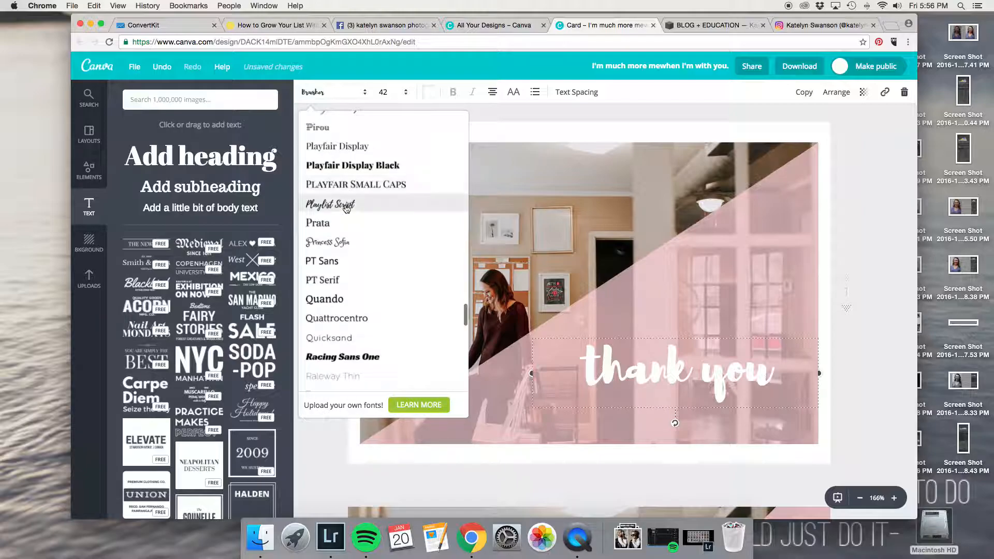
left_click(347, 209)
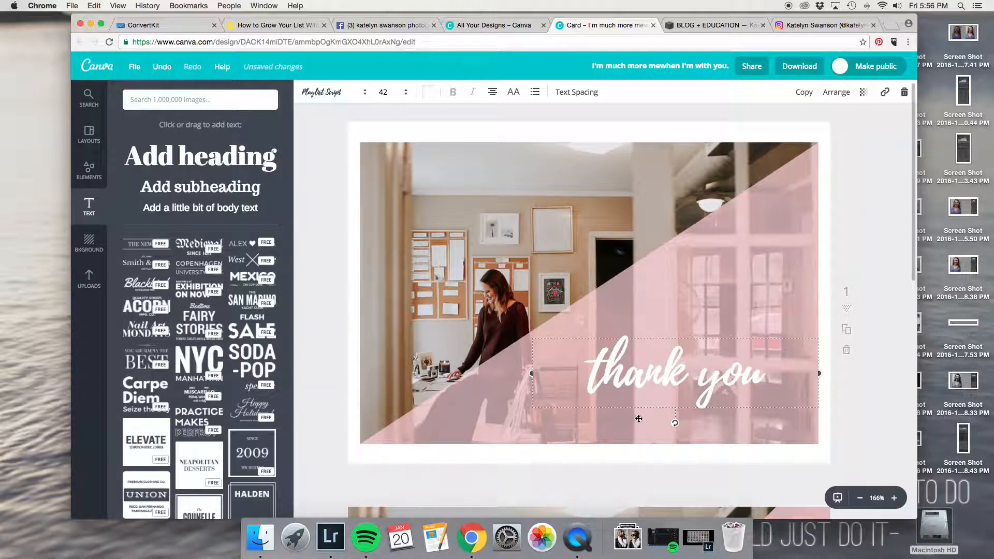
- Set the heading's font size to 56 and reposition it along the bottom edge of the pink overlay
left_click(386, 92)
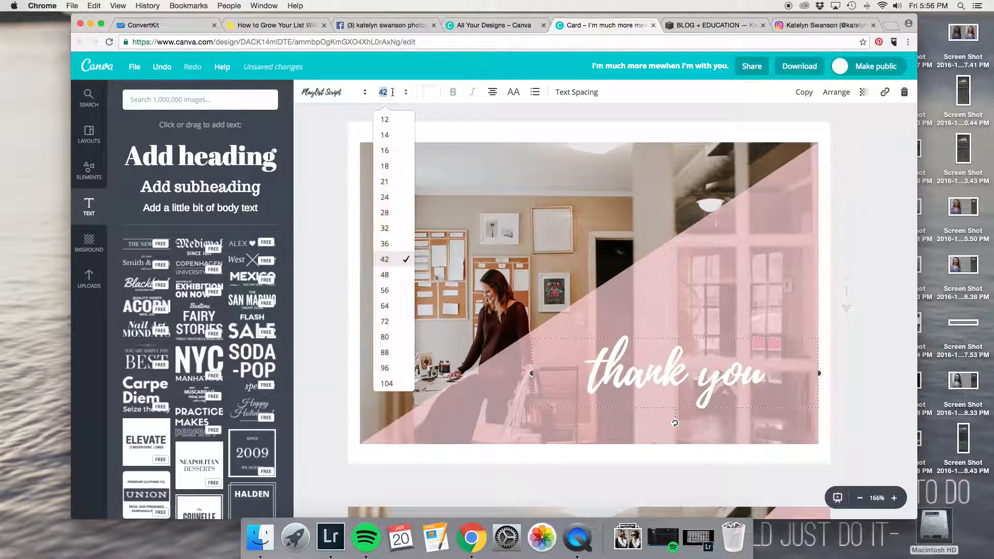
left_click(398, 297)
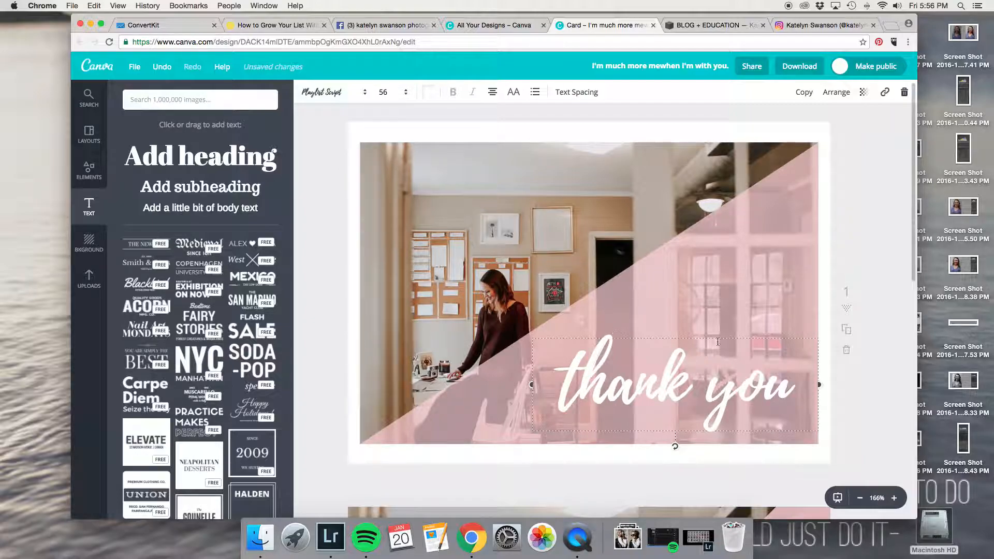
mouse_move(692, 333)
left_mouse_down()
mouse_move(681, 324)
mouse_move(682, 345)
left_mouse_up()
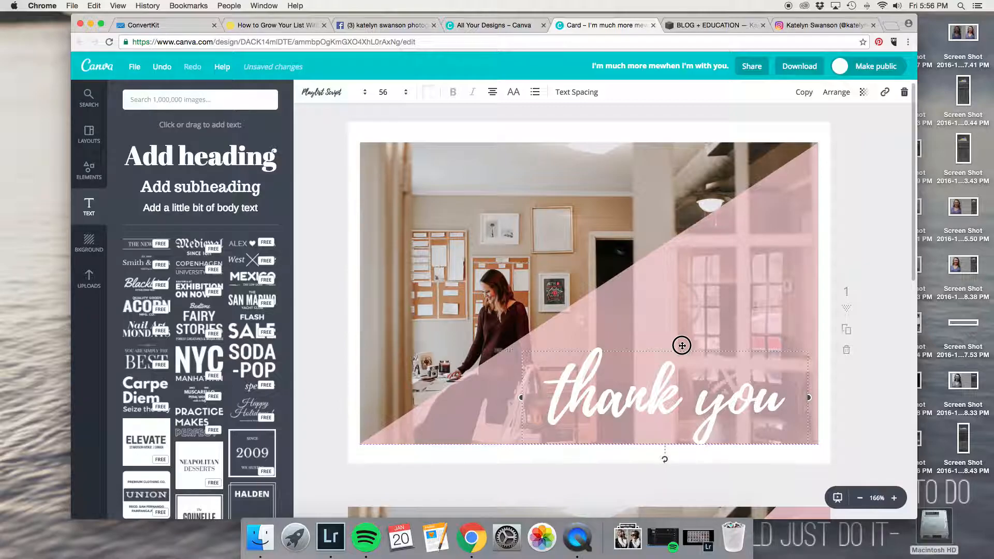
left_click(879, 396)
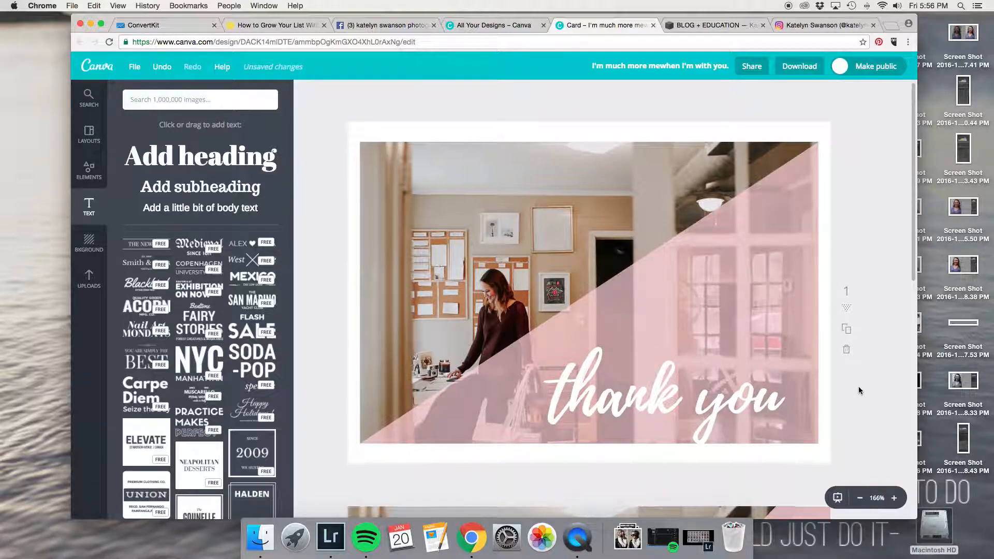
- Delete the second page with the separate triangle version, and return to the first page
scroll(859, 387, "down", 10)
left_click(846, 255)
scroll(788, 277, "up", 5)
scroll(788, 273, "up", 2)
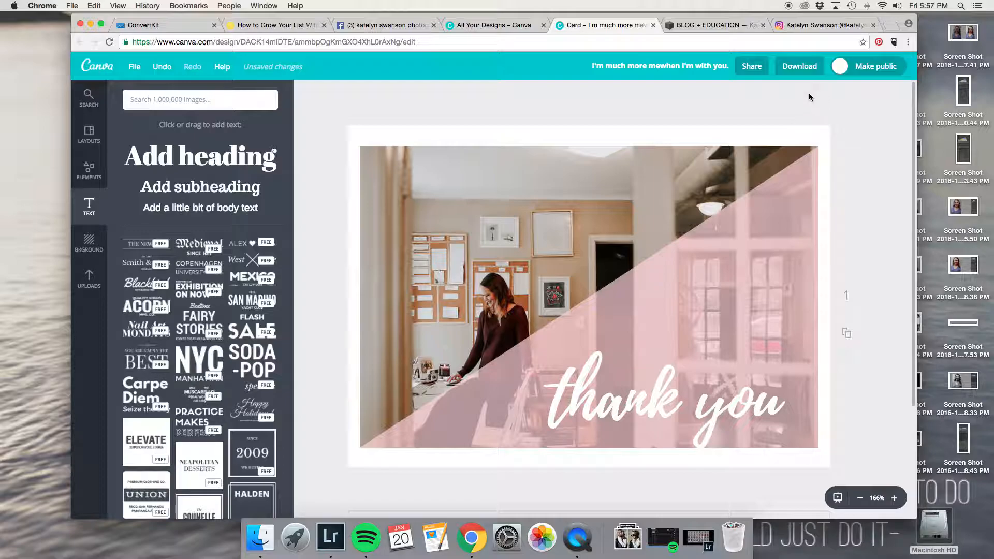
- Rename the design as THANK YOU
left_click(652, 65)
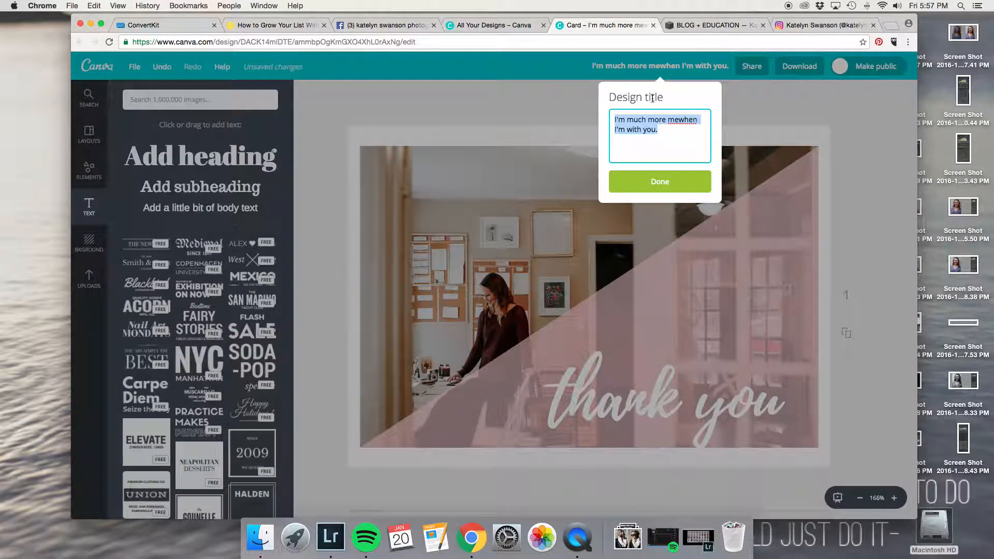
type("THANK YOU")
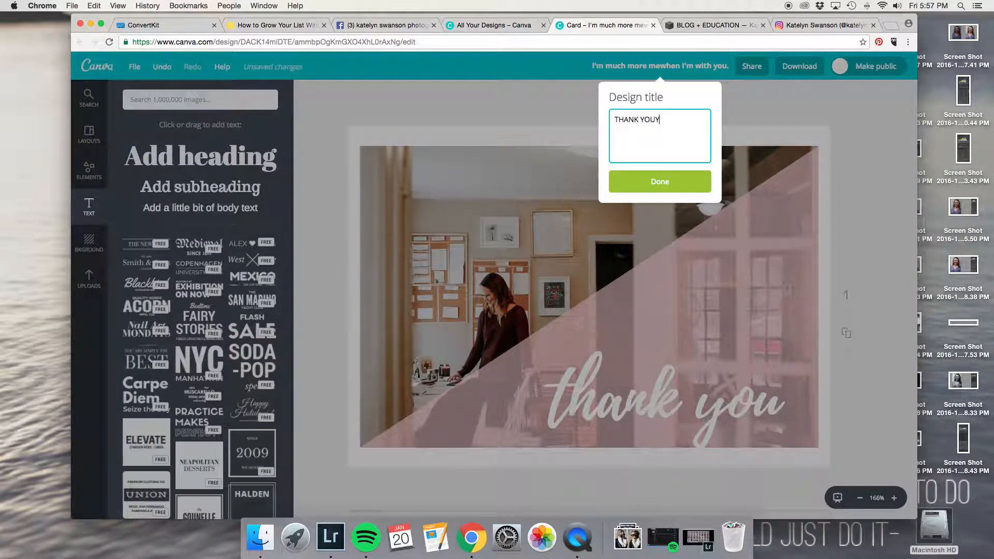
left_click(673, 184)
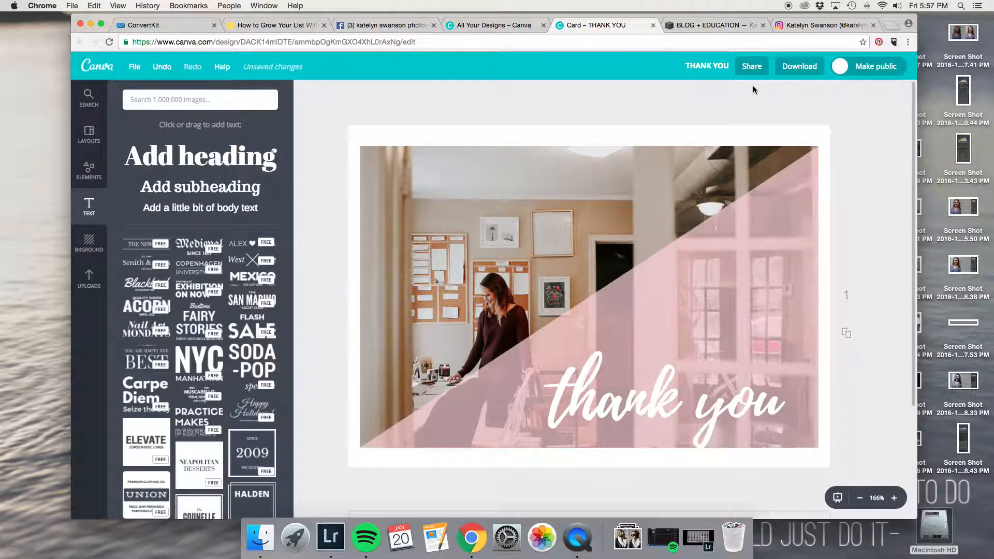
- Download the thank you card as a PNG file
left_click(808, 72)
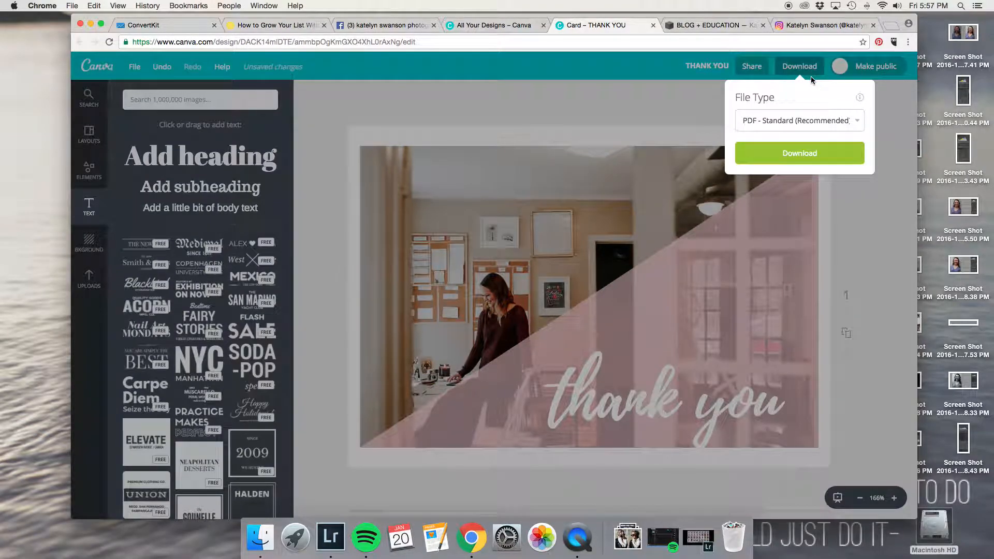
left_click(835, 121)
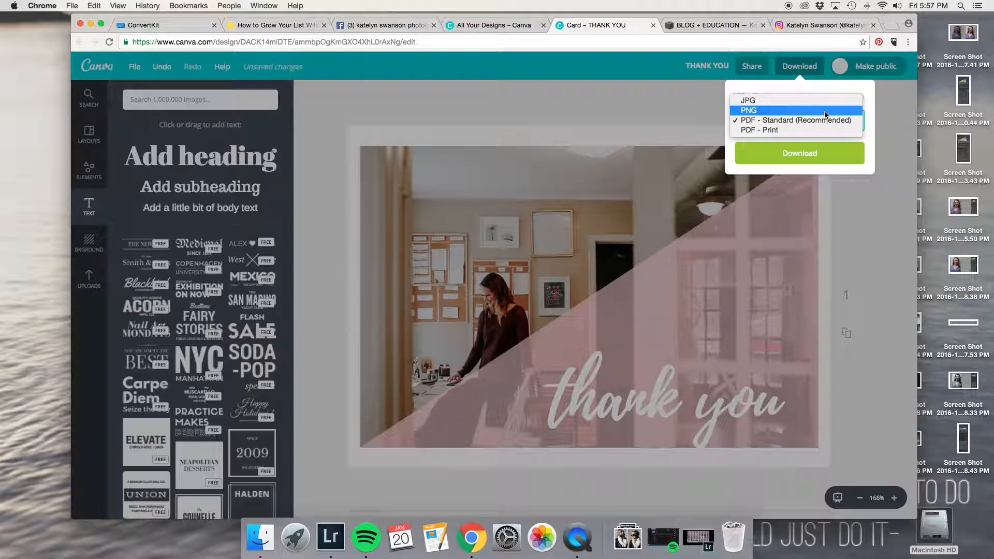
left_click(826, 111)
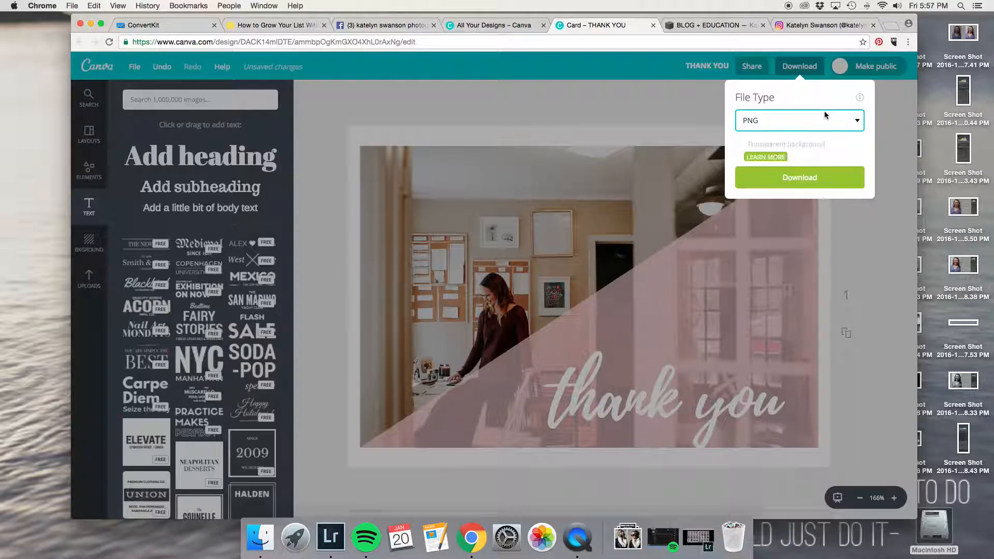
left_click(808, 187)
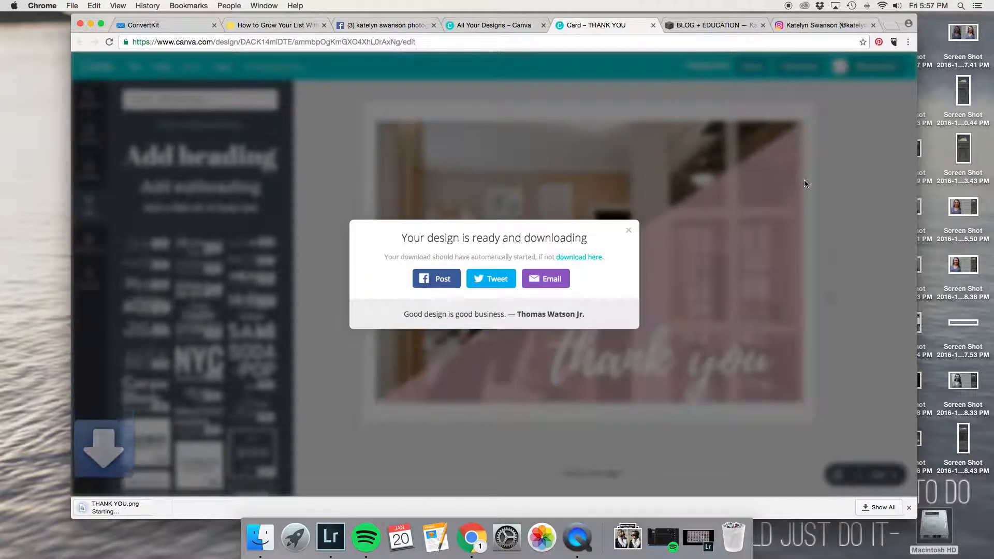
- Open the downloaded THANK YOU.png to check it, and return to the design with the download notice dismissed
left_click(146, 510)
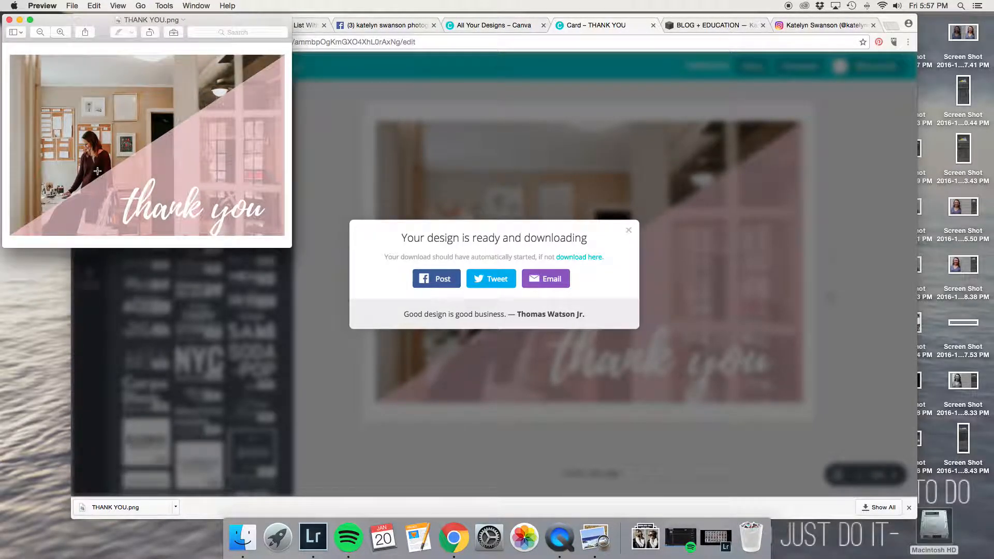
left_click(72, 6)
left_click(73, 7)
left_click(613, 272)
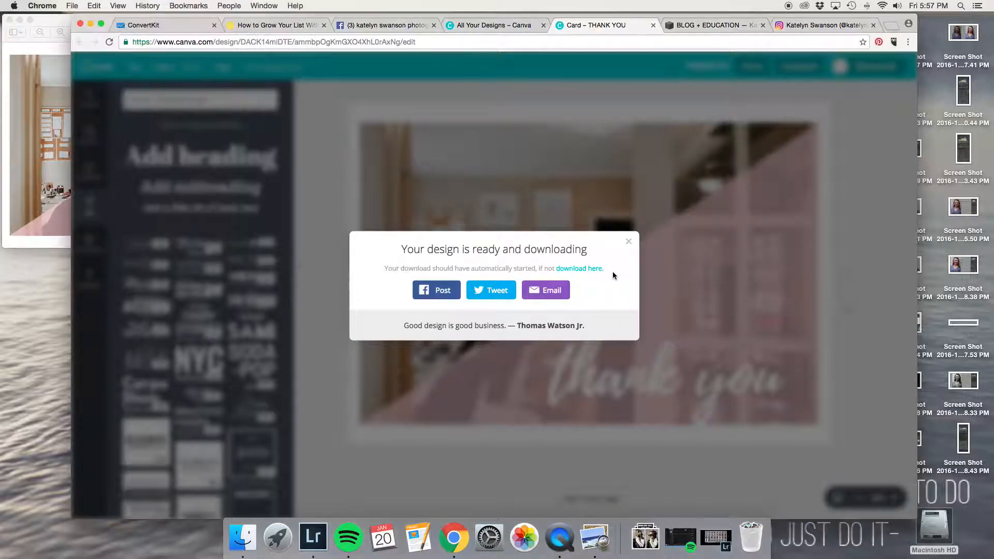
left_click(631, 243)
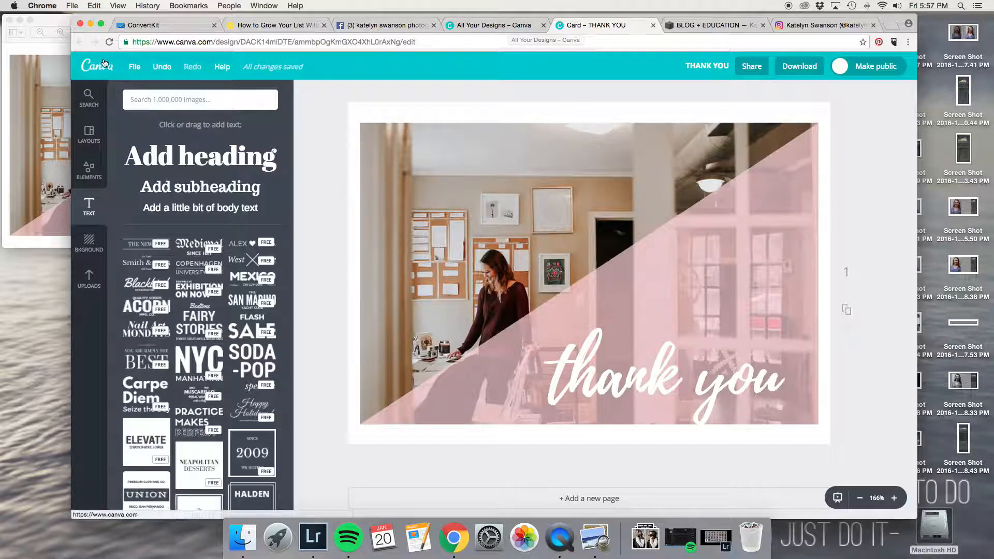
- Show the overview of all saved designs and browse through them
left_click(474, 27)
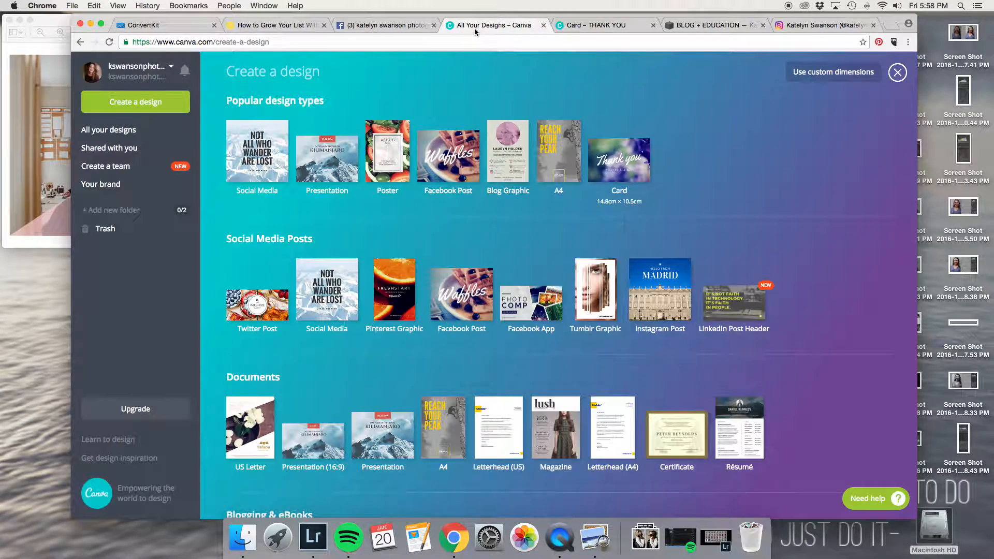
left_click(124, 68)
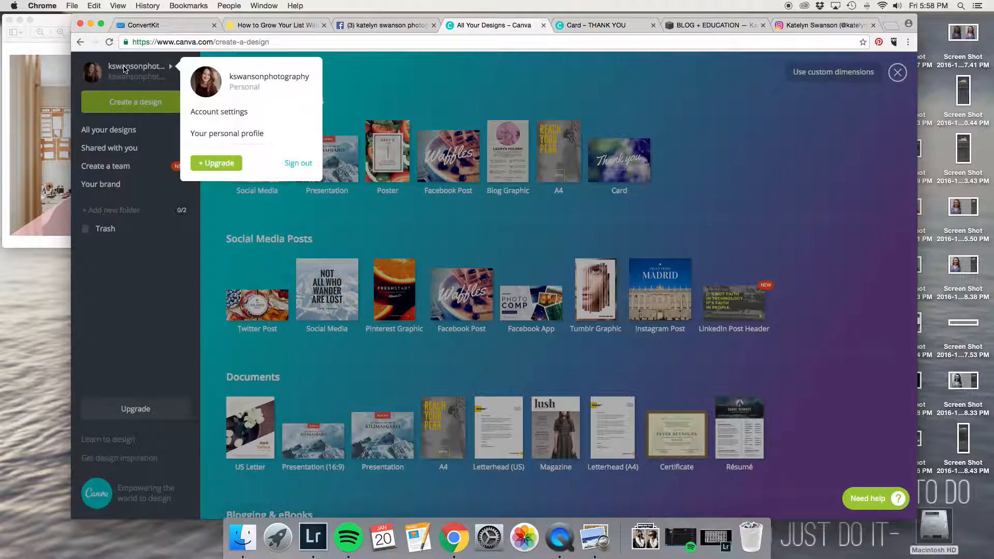
left_click(160, 137)
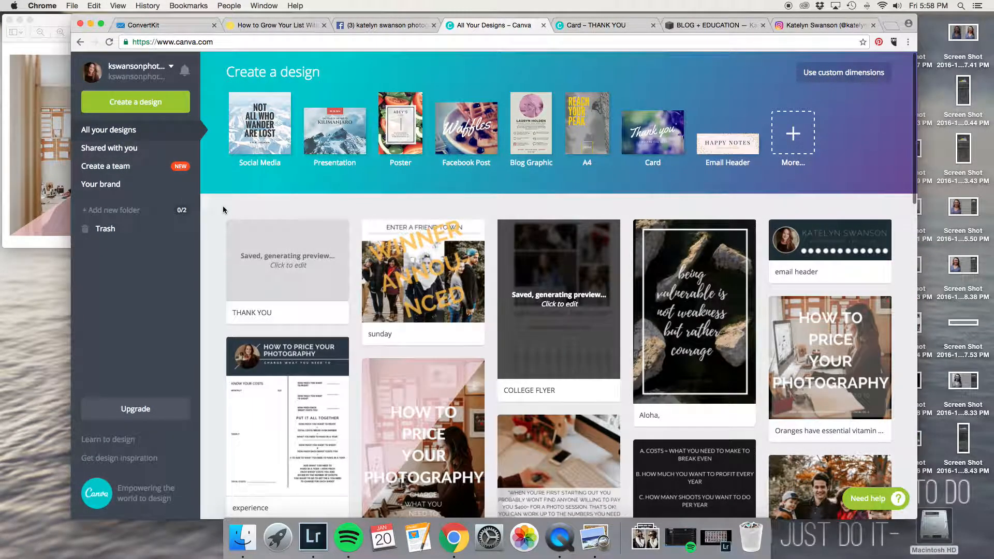
scroll(222, 207, "down", 2)
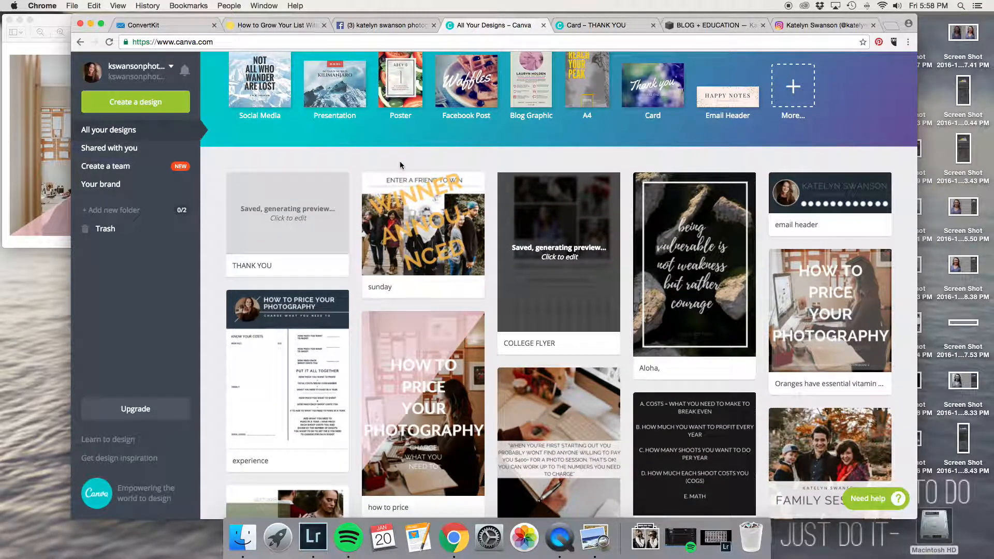
scroll(401, 164, "down", 10)
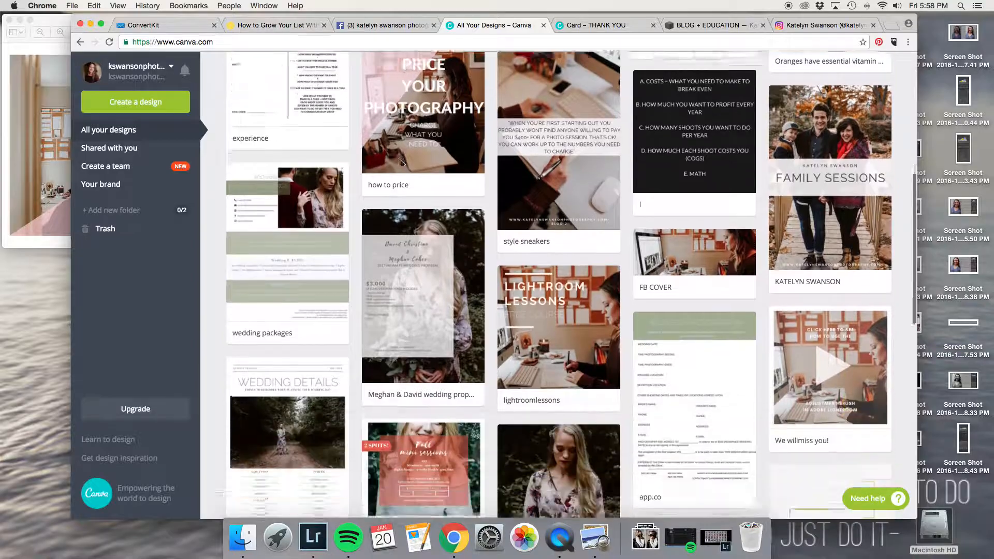
scroll(401, 164, "down", 5)
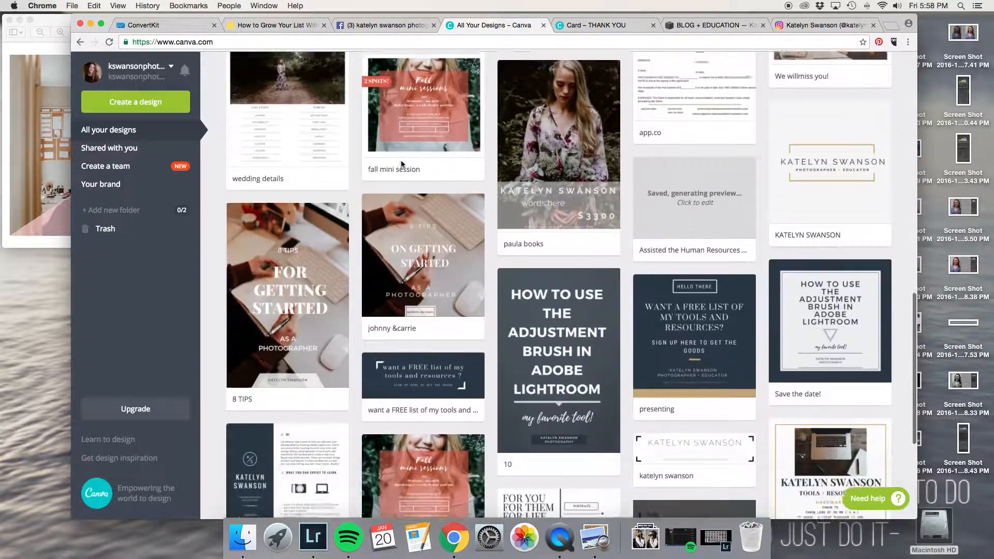
scroll(402, 164, "up", 15)
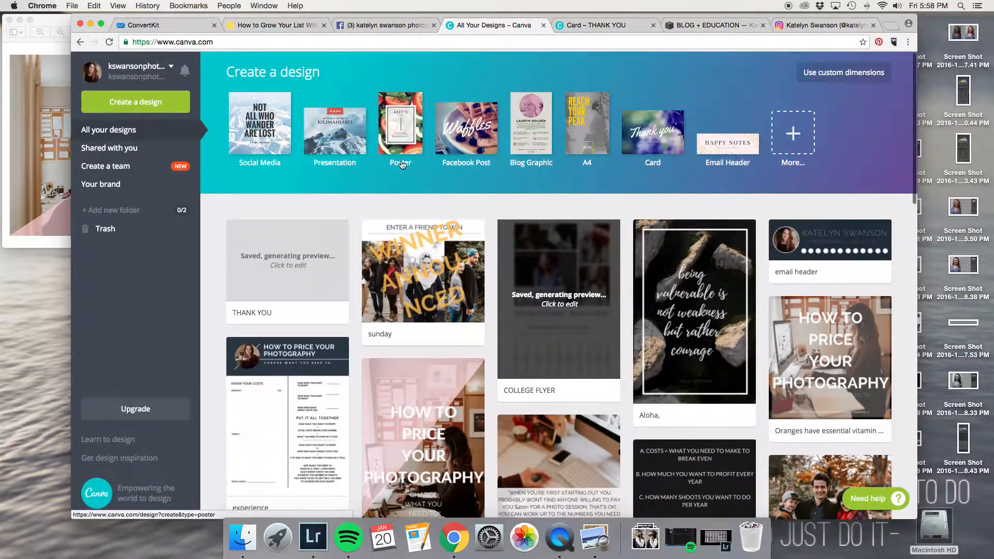
- Open the "sunday" Facebook post design, inspect its large slanted text overlay, and return to the designs overview
left_click(414, 264)
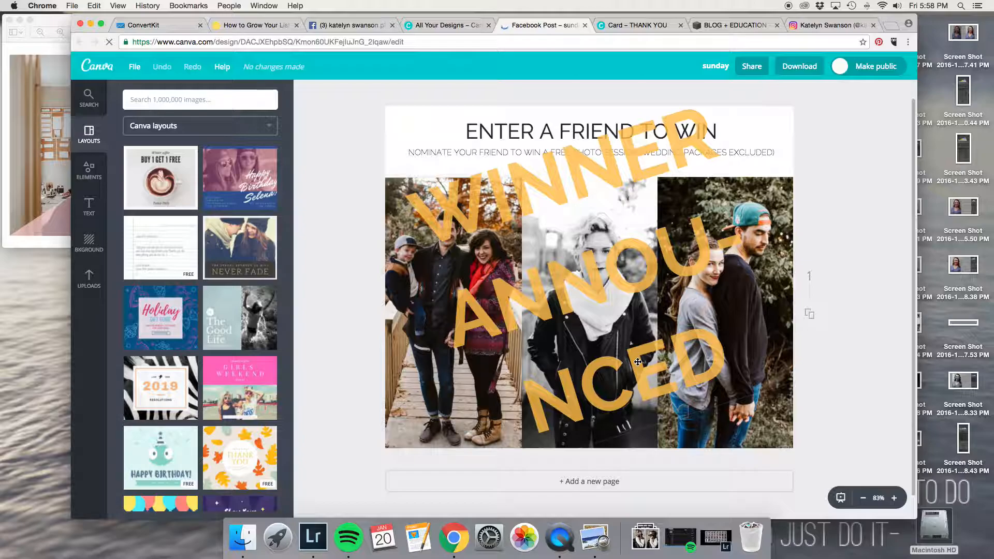
left_click(638, 362)
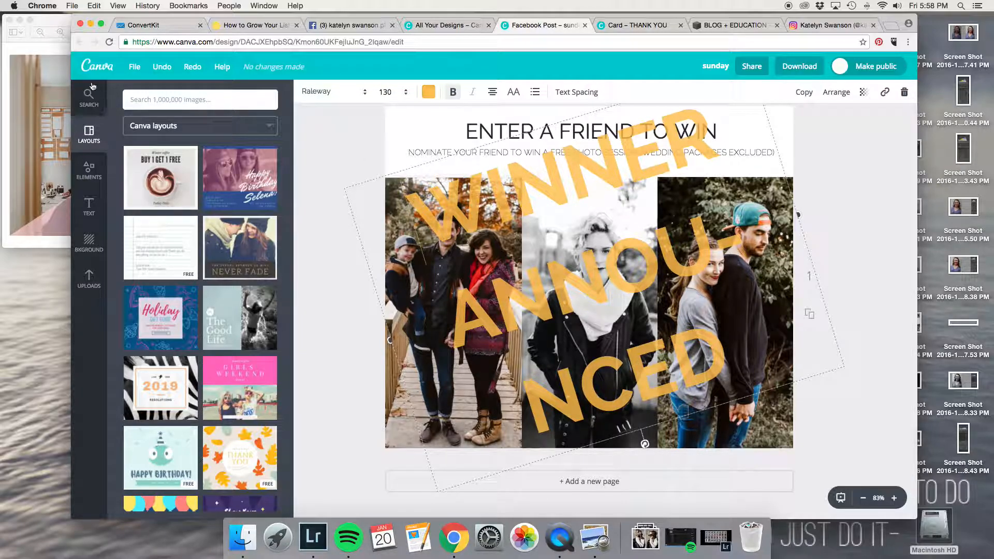
left_click(98, 68)
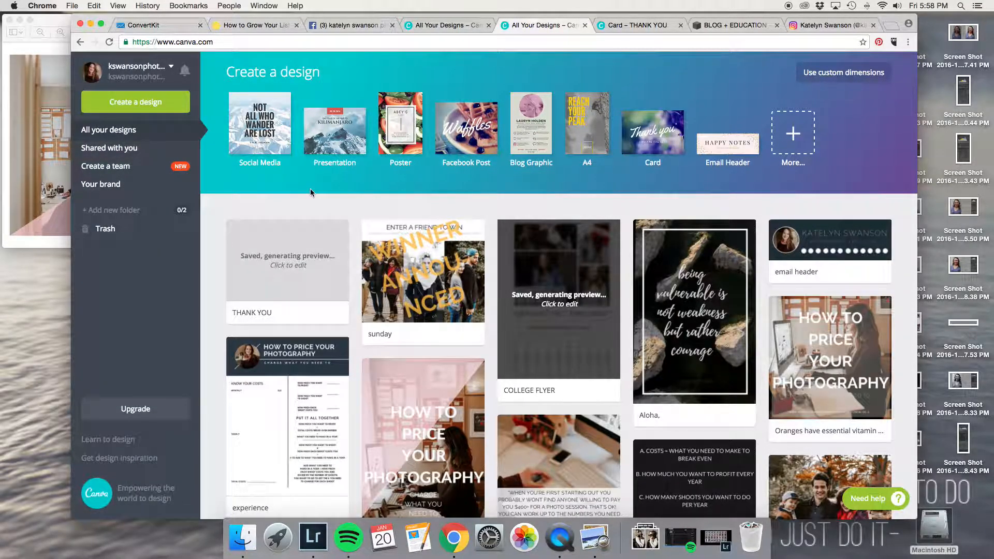
- Examine the whole collection of saved designs for examples of flyers, price guides, blog graphics and social posts
scroll(300, 187, "down", 4)
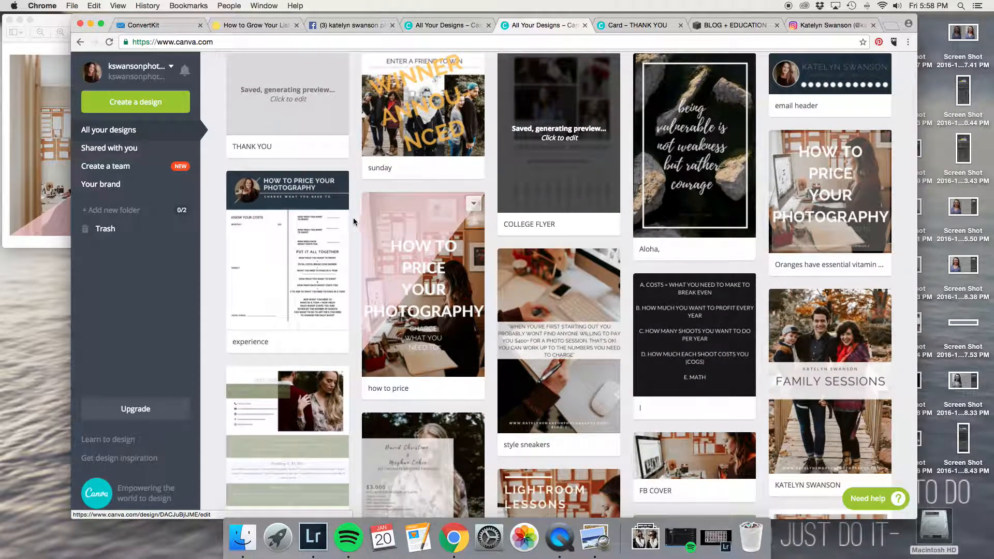
scroll(355, 222, "down", 3)
scroll(356, 222, "down", 4)
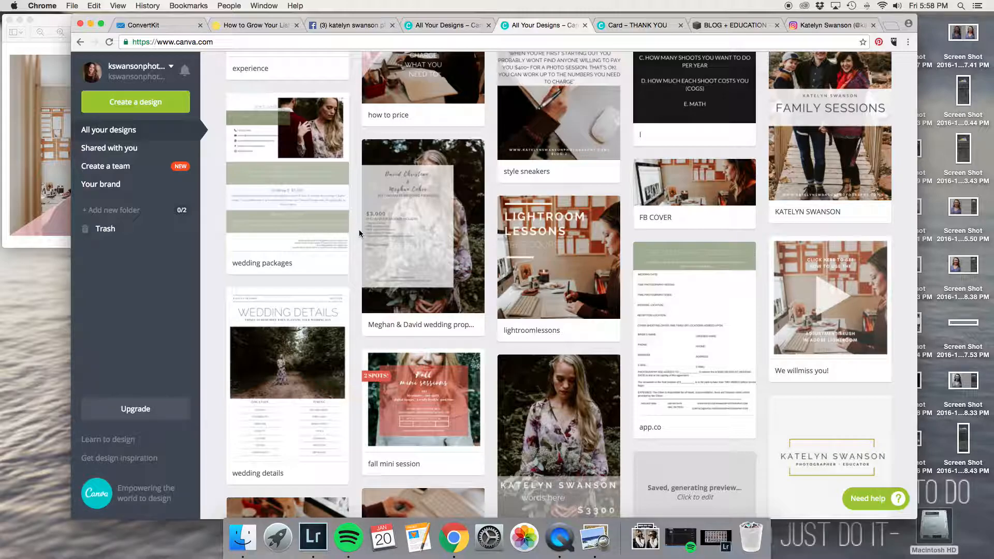
scroll(359, 229, "down", 5)
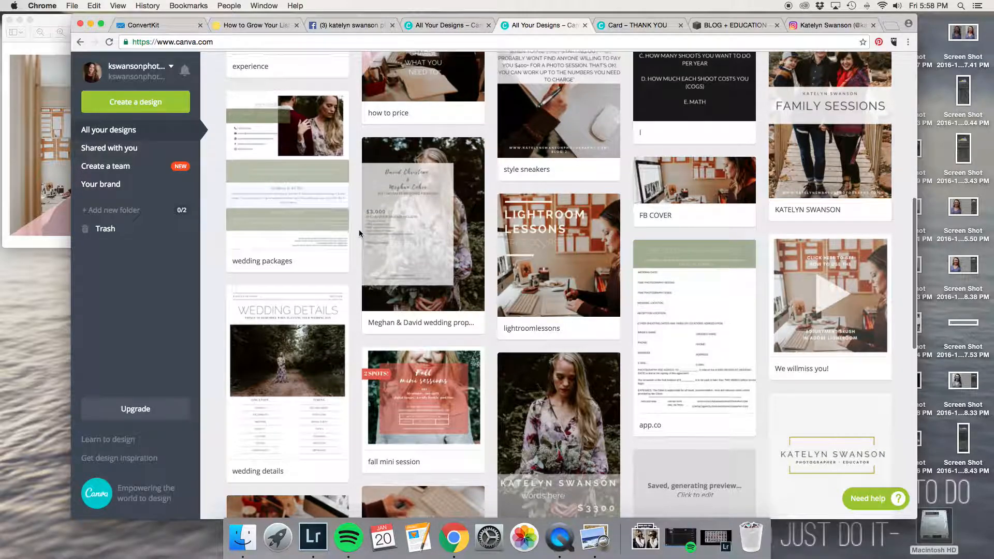
scroll(359, 229, "down", 2)
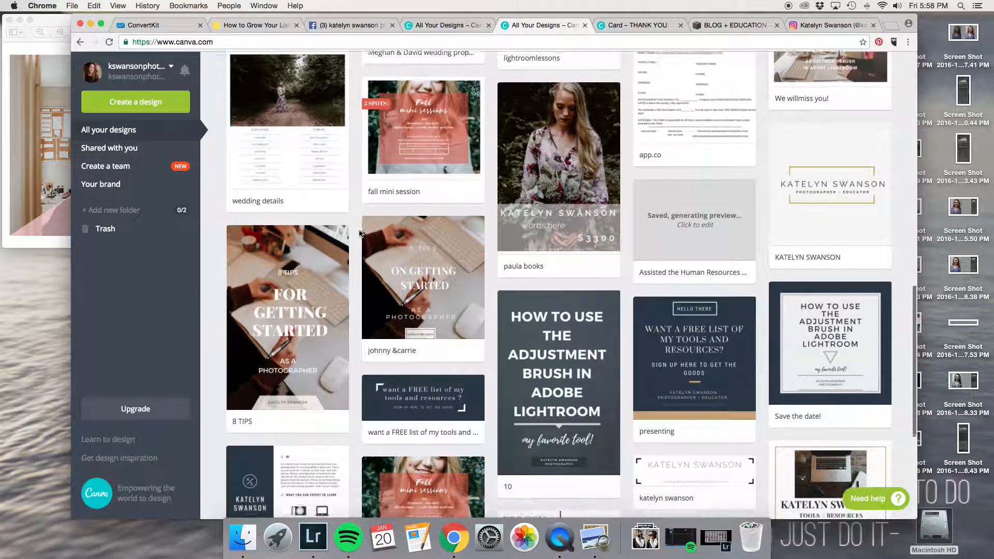
scroll(359, 234, "down", 3)
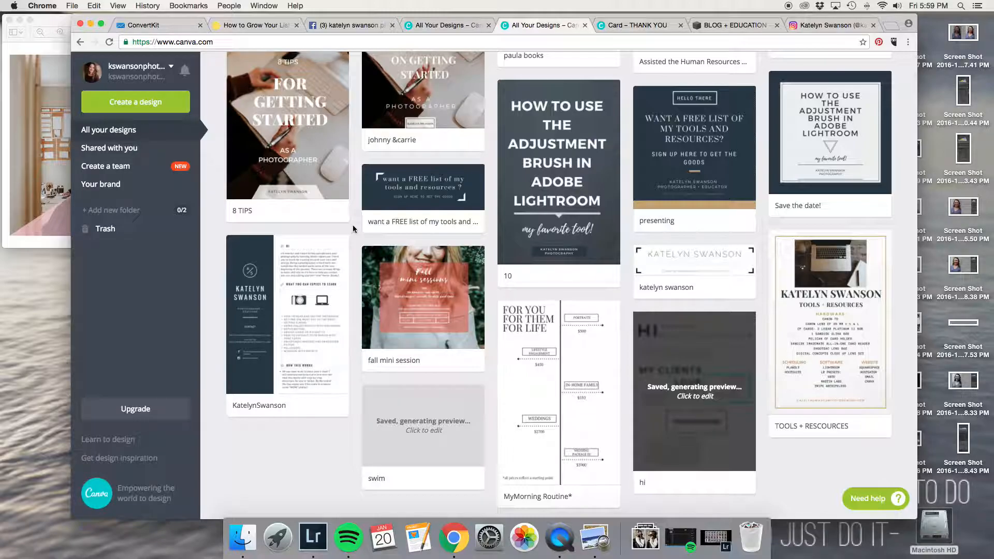
scroll(353, 228, "up", 2)
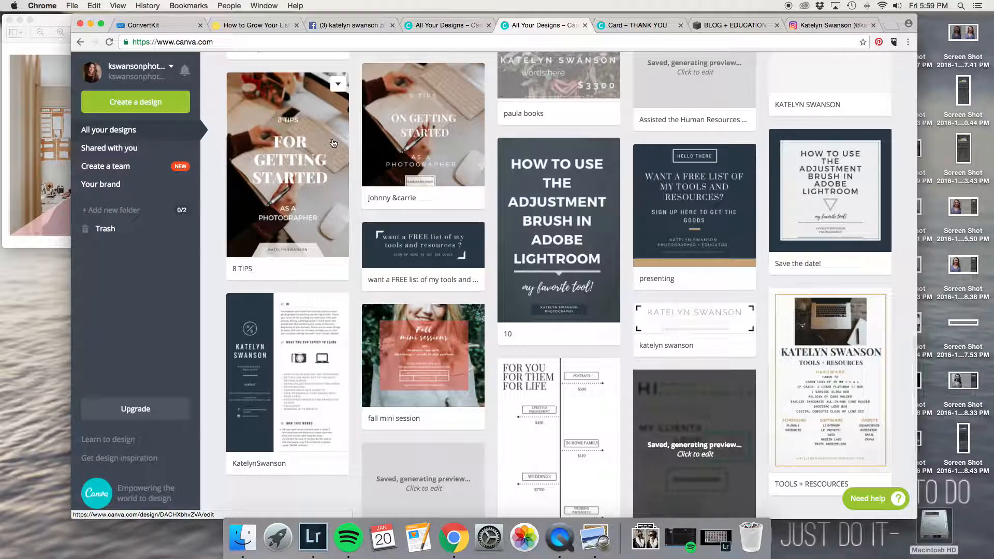
scroll(352, 130, "up", 1)
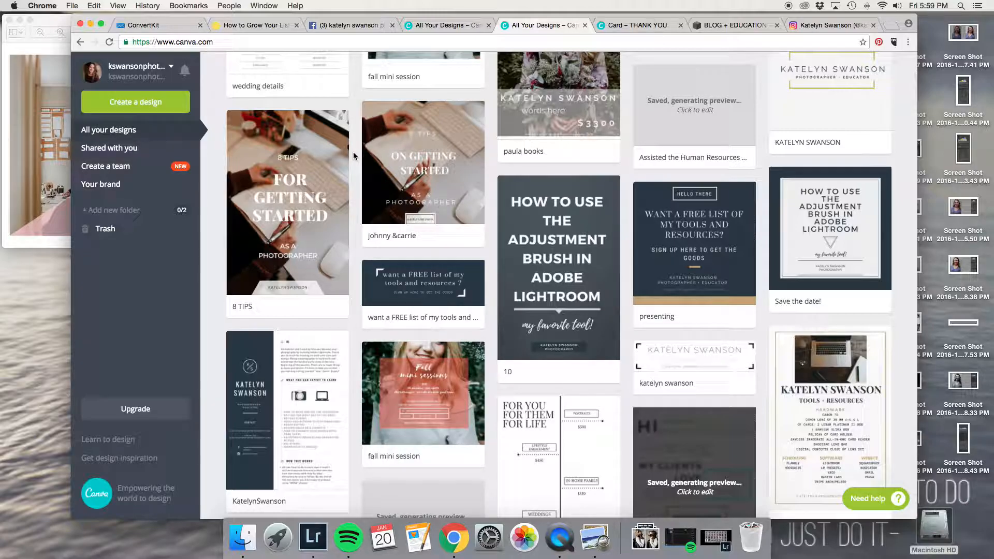
scroll(353, 141, "up", 10)
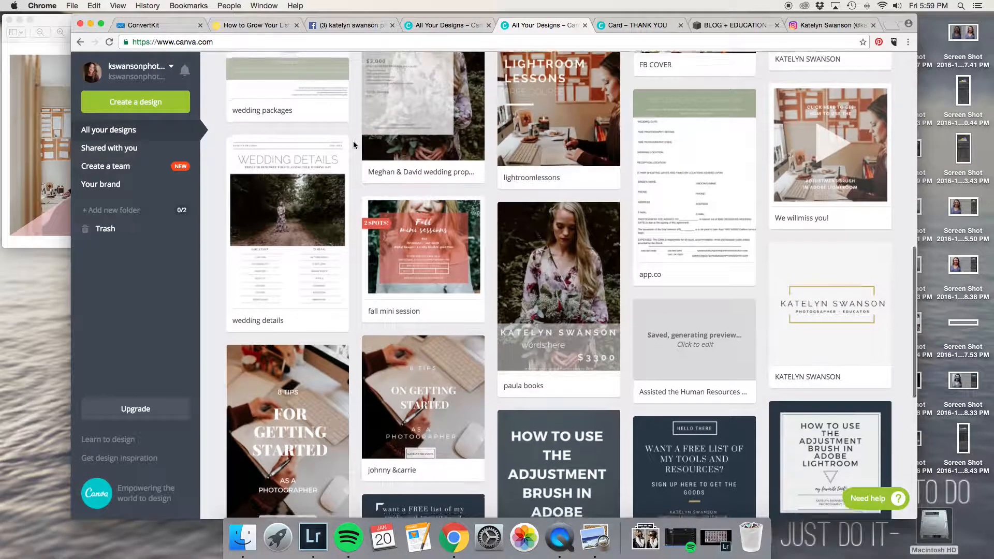
scroll(353, 141, "up", 8)
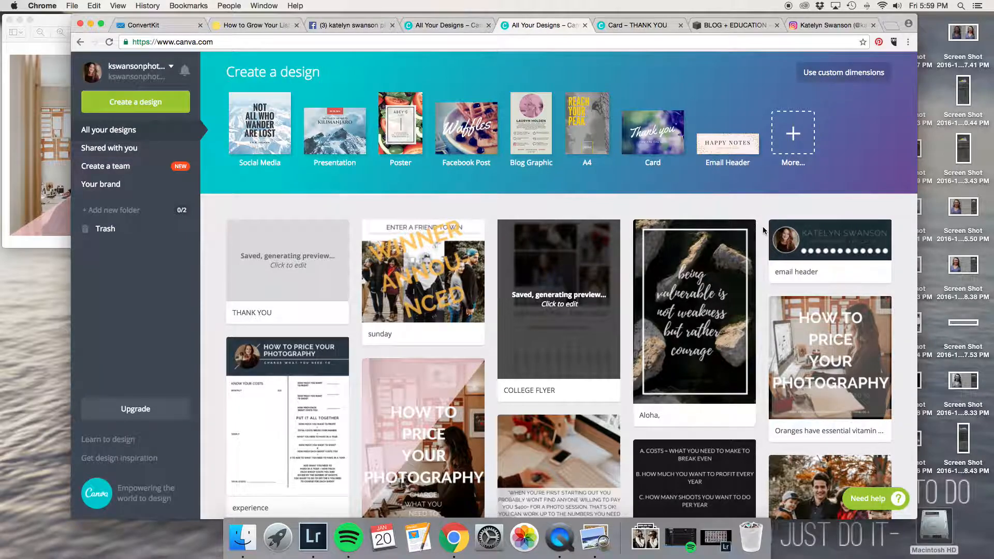
scroll(763, 229, "down", 5)
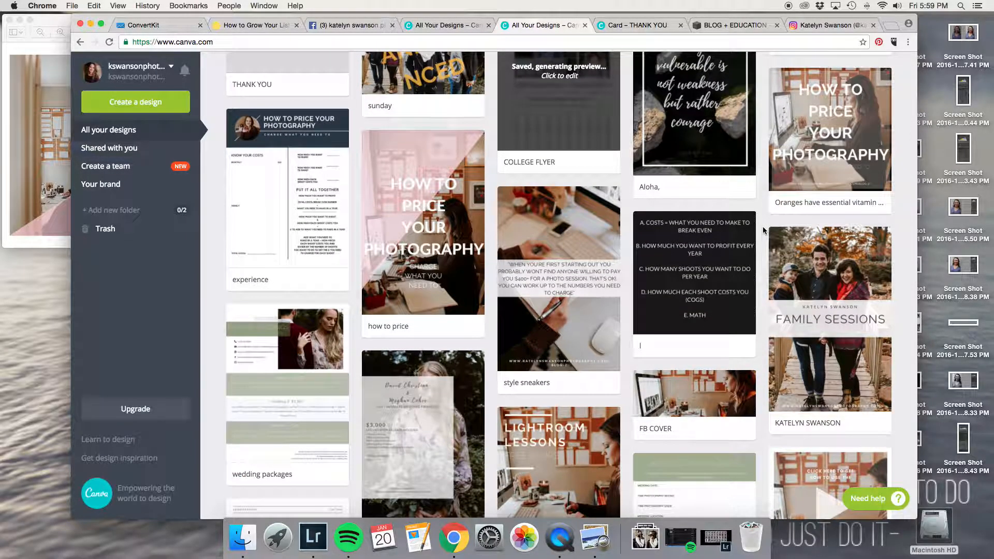
scroll(764, 230, "down", 3)
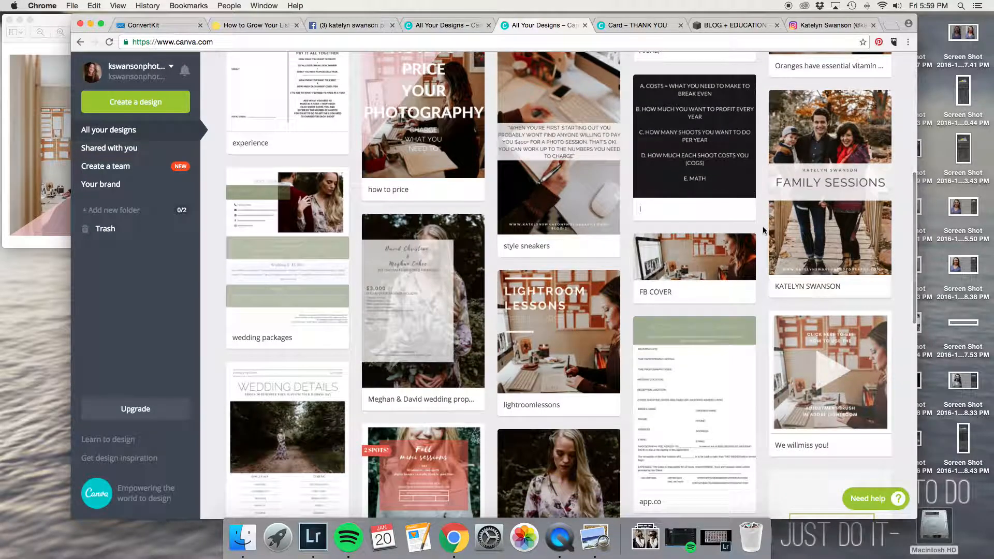
scroll(762, 230, "down", 3)
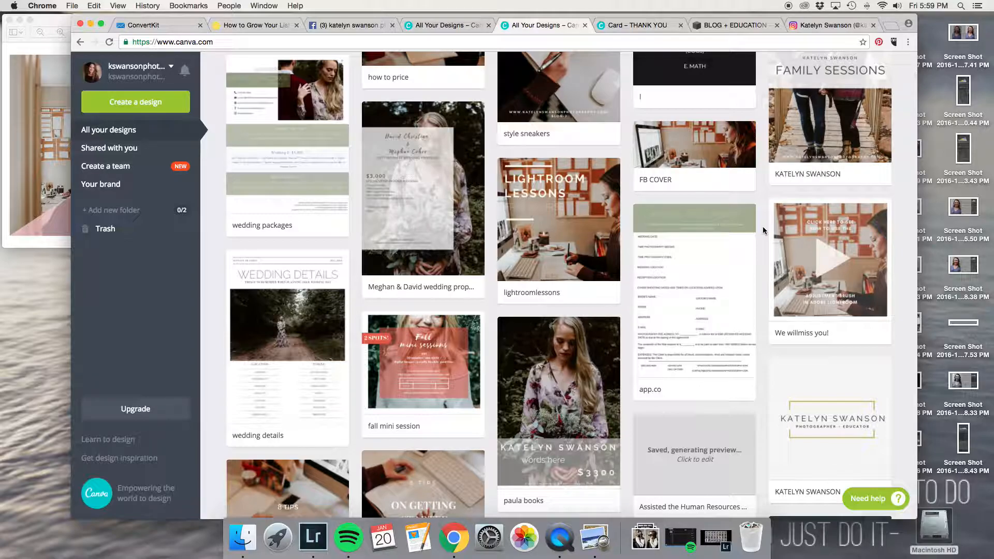
scroll(763, 231, "down", 1)
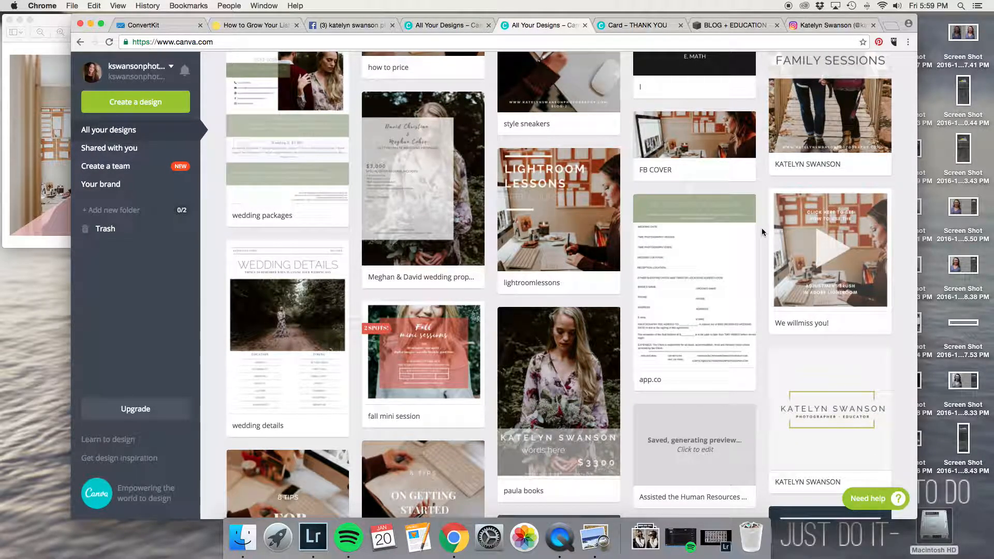
scroll(760, 232, "down", 5)
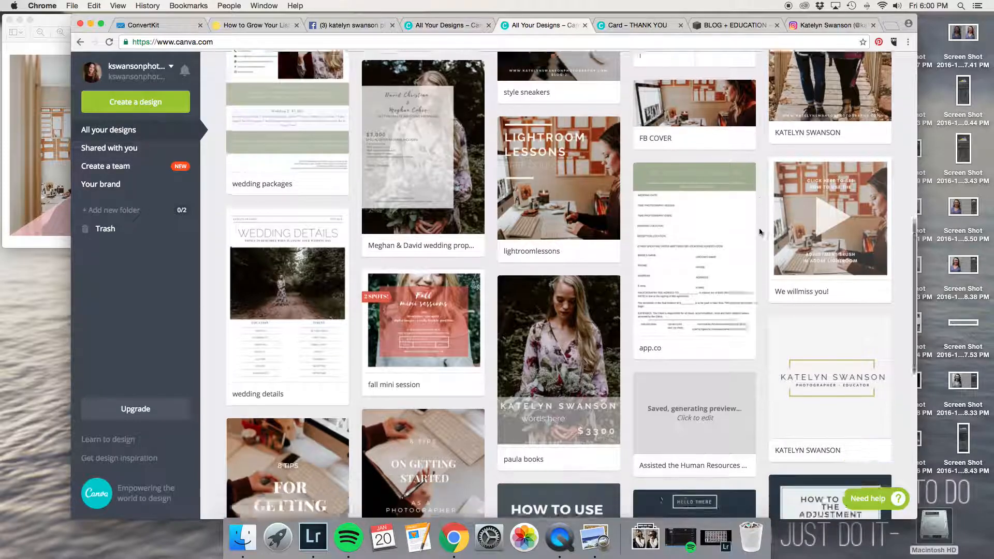
scroll(760, 232, "down", 2)
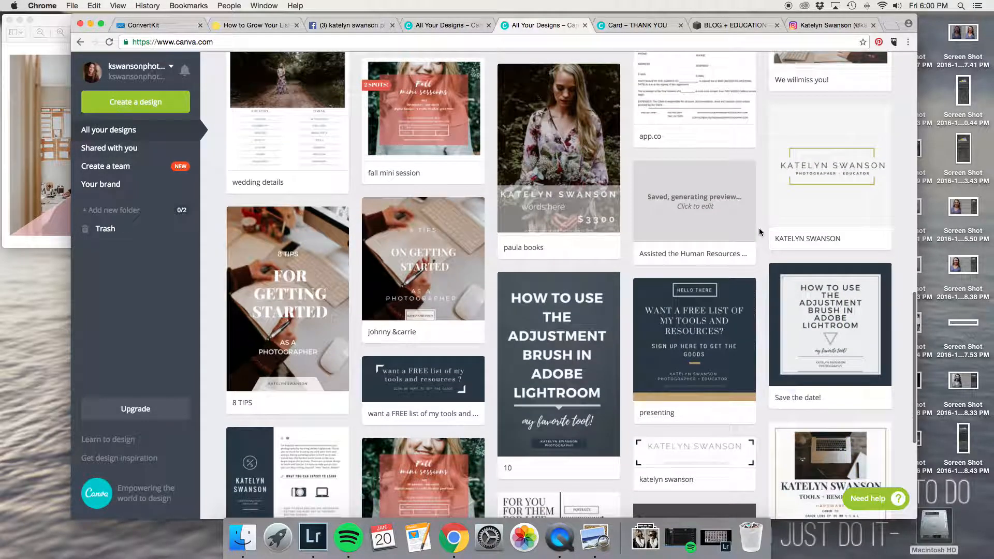
scroll(760, 232, "up", 2)
scroll(759, 230, "down", 2)
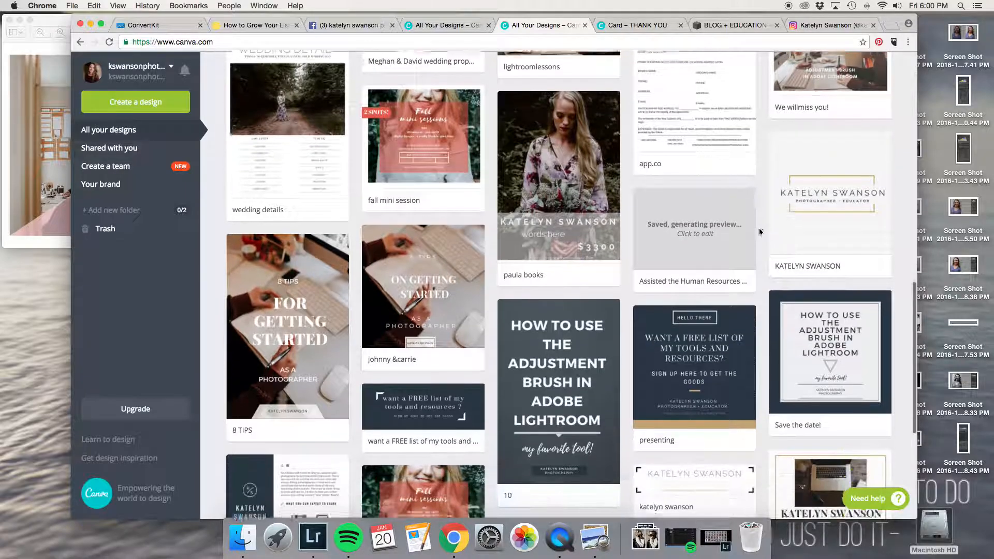
scroll(760, 228, "down", 4)
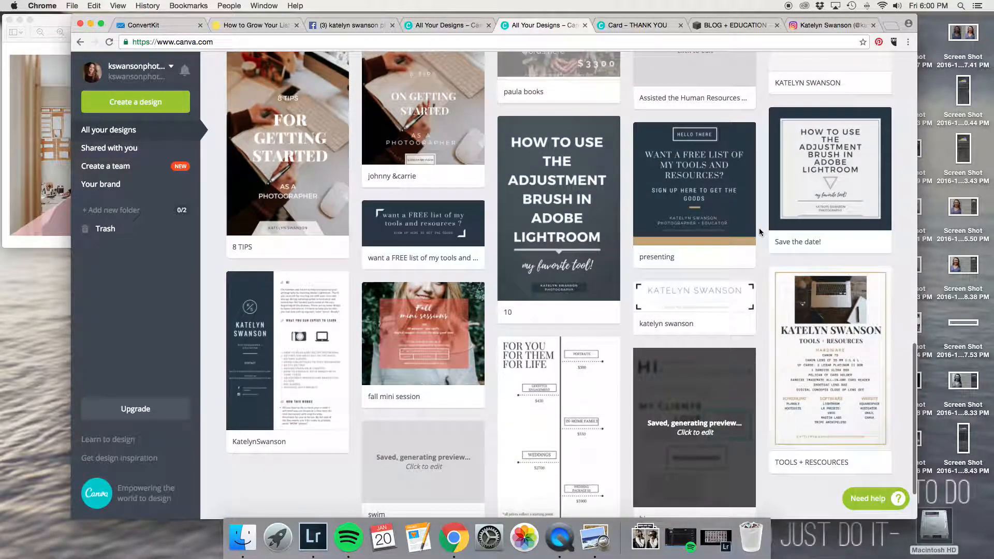
scroll(759, 227, "down", 1)
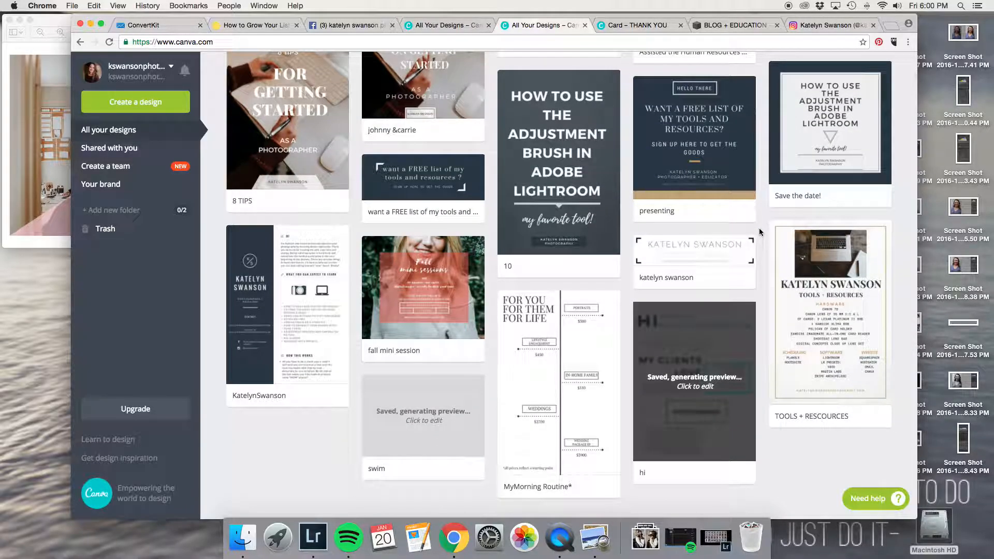
scroll(760, 231, "down", 1)
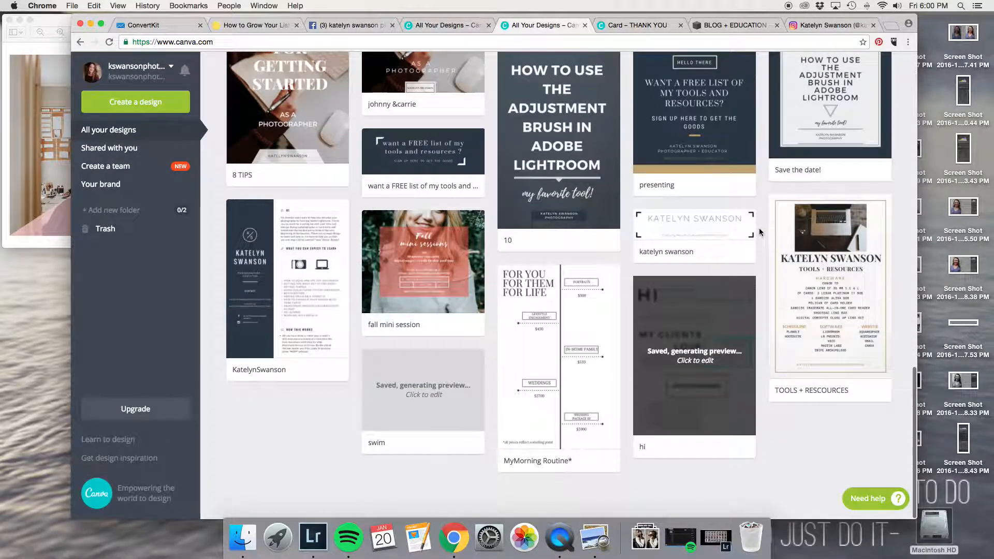
scroll(759, 232, "up", 15)
scroll(759, 232, "down", 1)
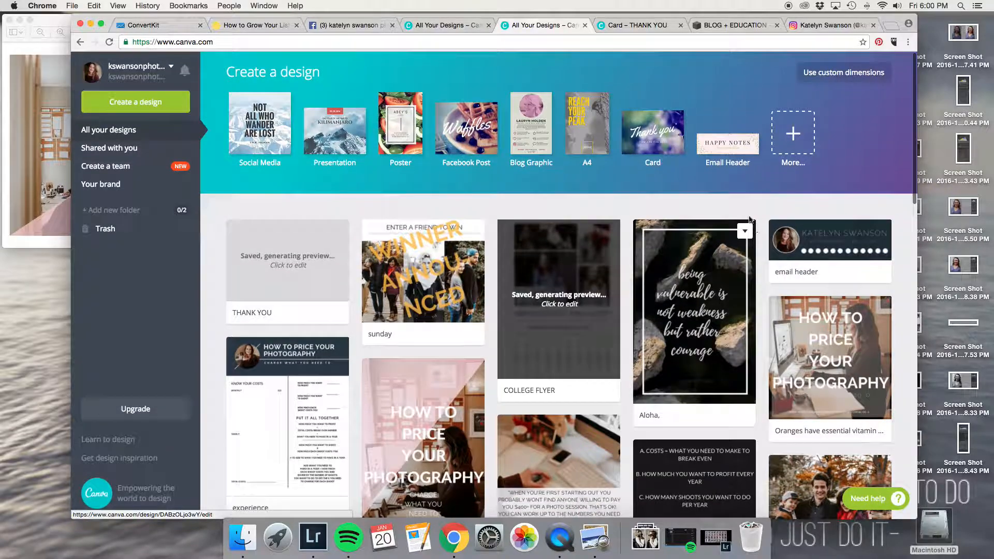